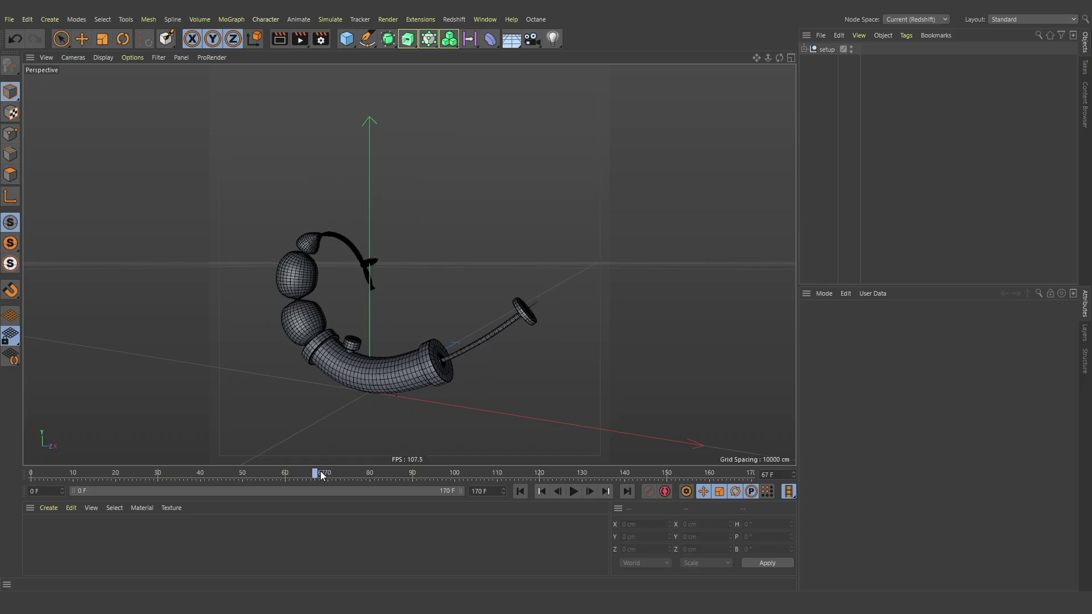
Step: Scrub the timeline playhead through the twisted balloon-arm animation
drag(327, 471, 669, 471)
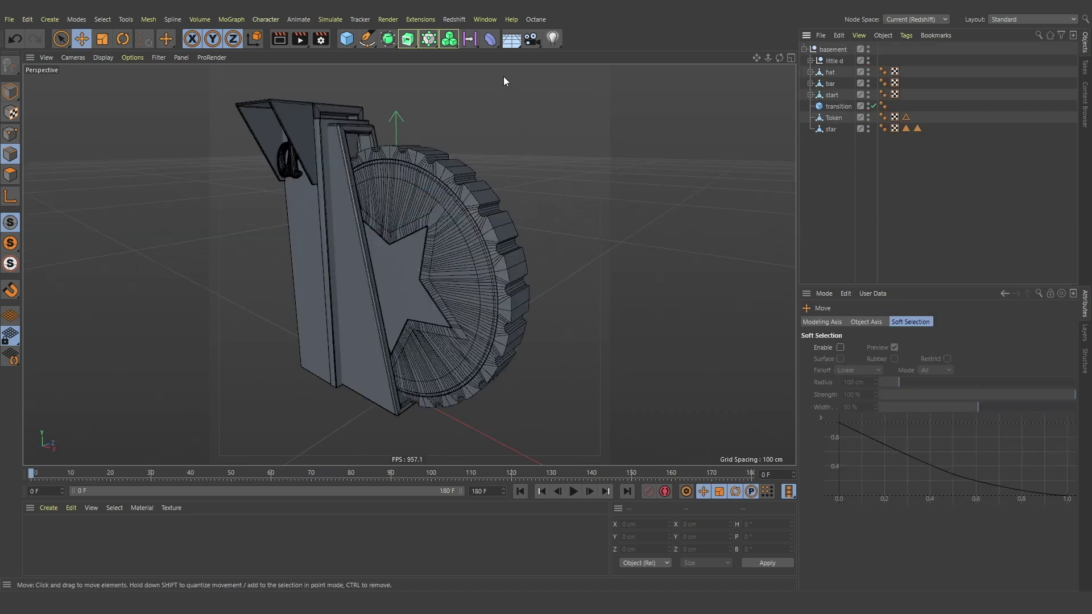
Step: Add a Bevel deformer and make it a child of the Token object
drag(496, 43, 547, 196)
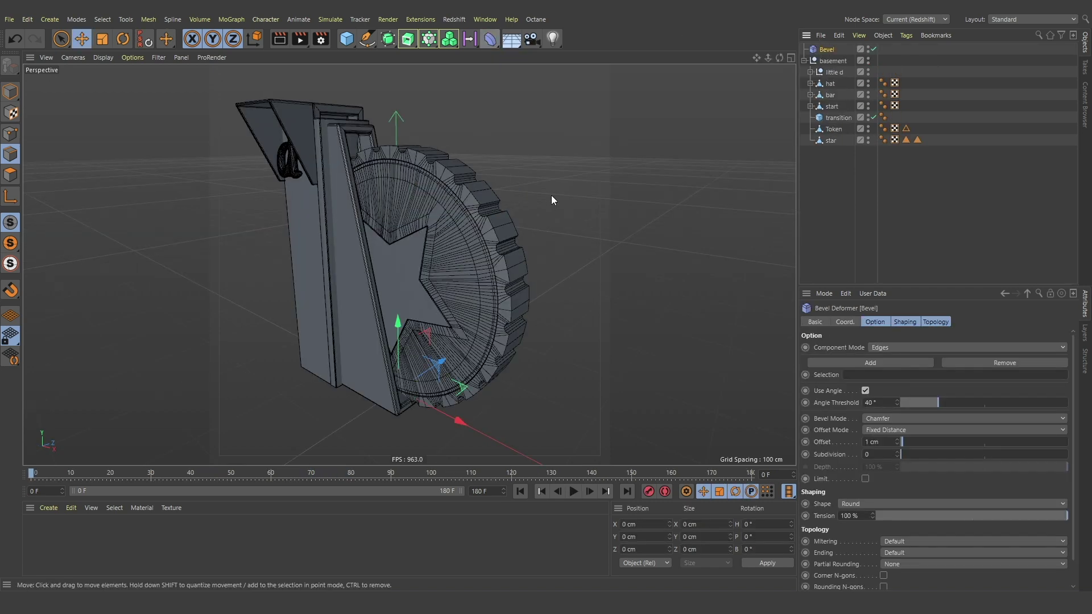
drag(817, 62, 838, 129)
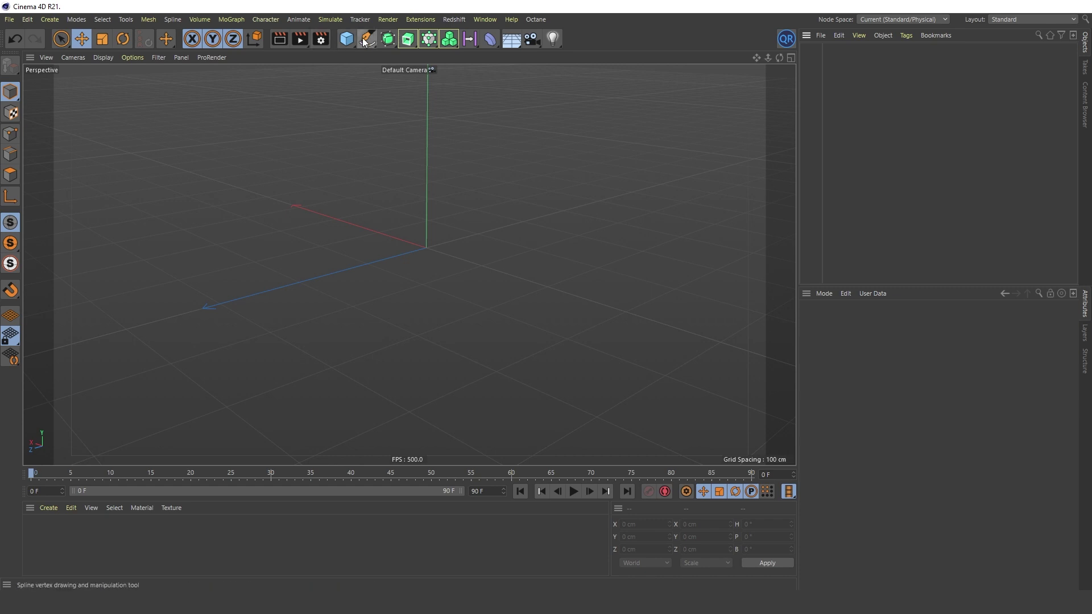
Step: Add a Flower spline and an Extrude generator, then nest the Flower inside the Extrude
click(367, 39)
click(627, 100)
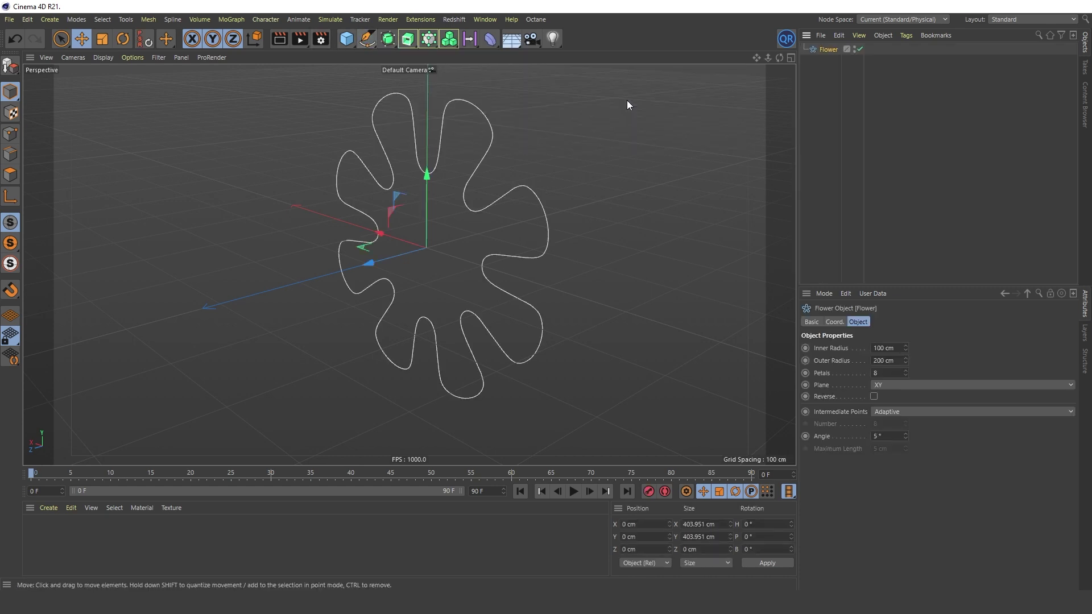
click(407, 39)
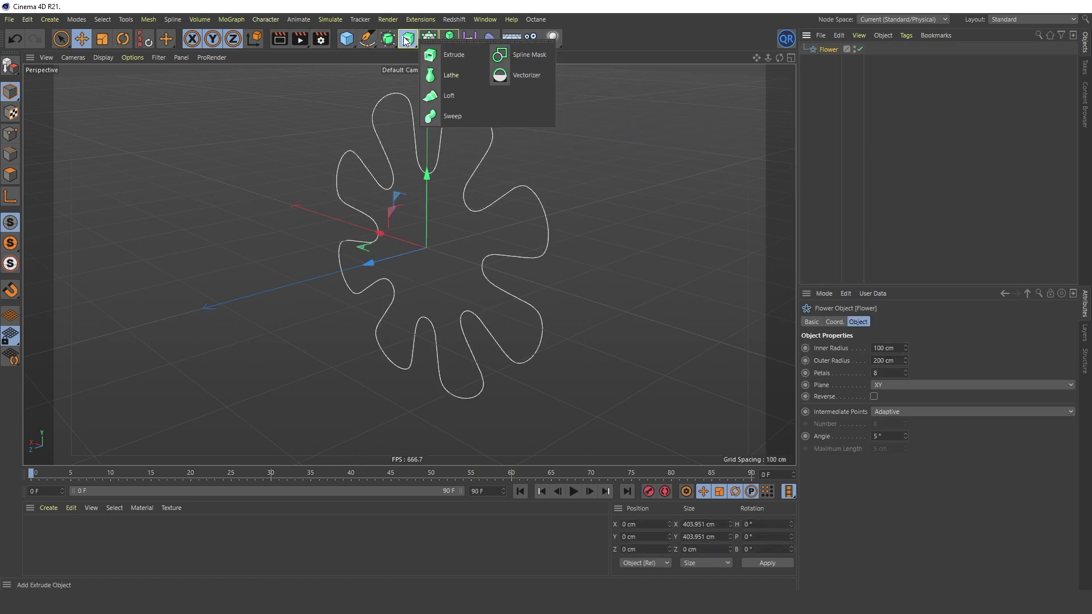
click(443, 56)
drag(827, 49, 827, 52)
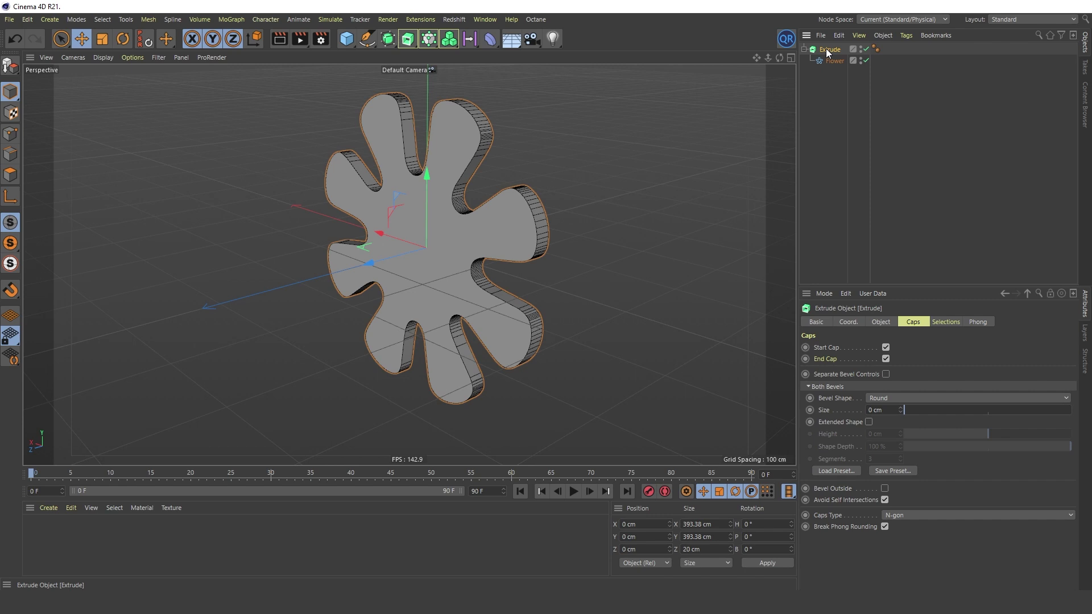
Step: Cycle the Extrude caps through Triangles, Quadrangles, N-gon and Delaunay, ending on Regular Grid
click(904, 514)
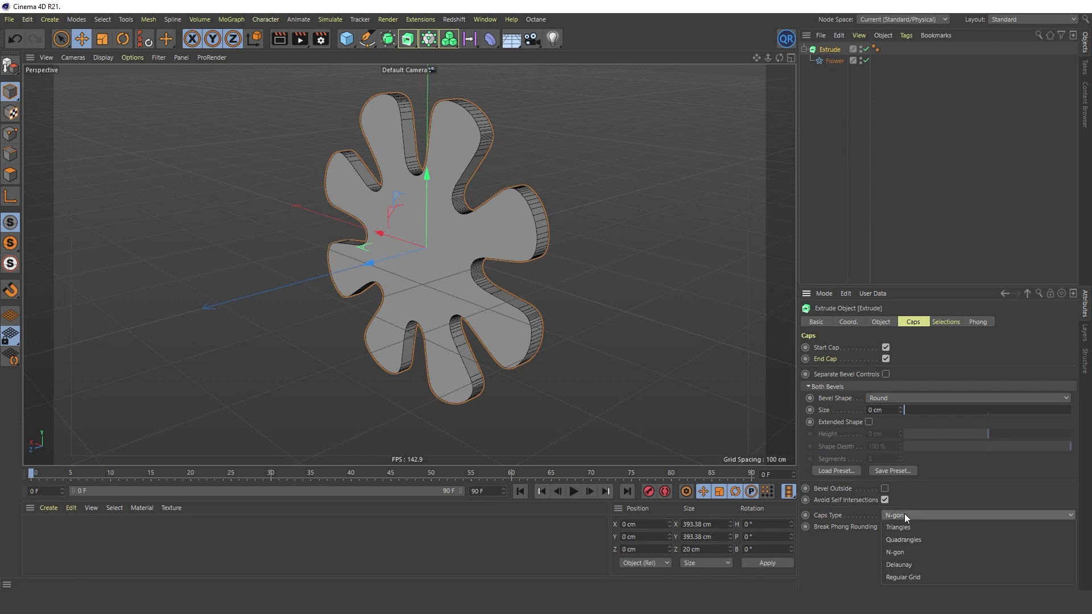
click(908, 524)
click(908, 514)
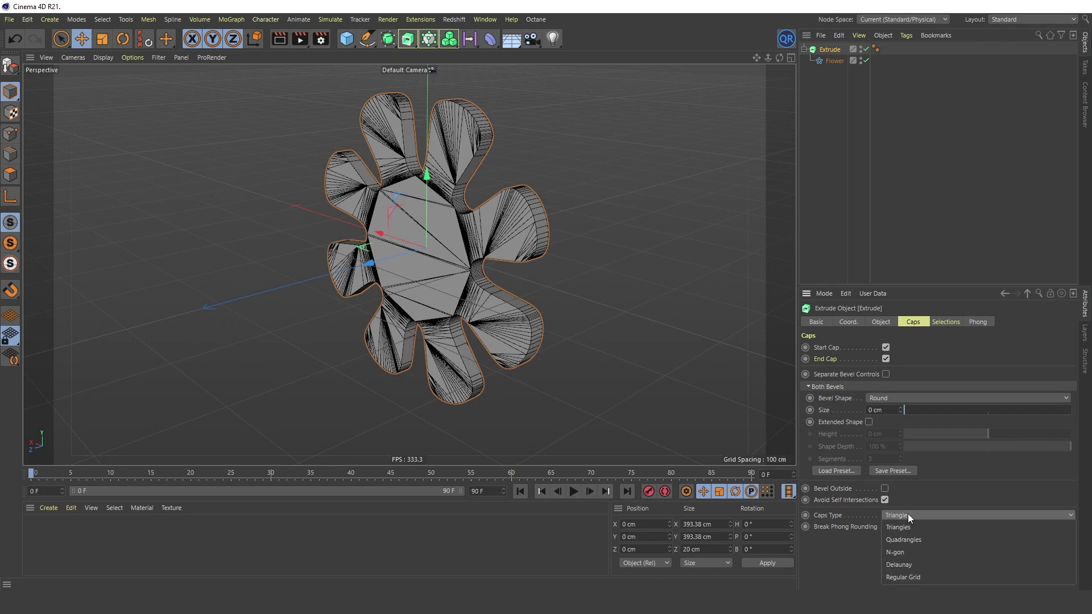
click(909, 539)
click(910, 515)
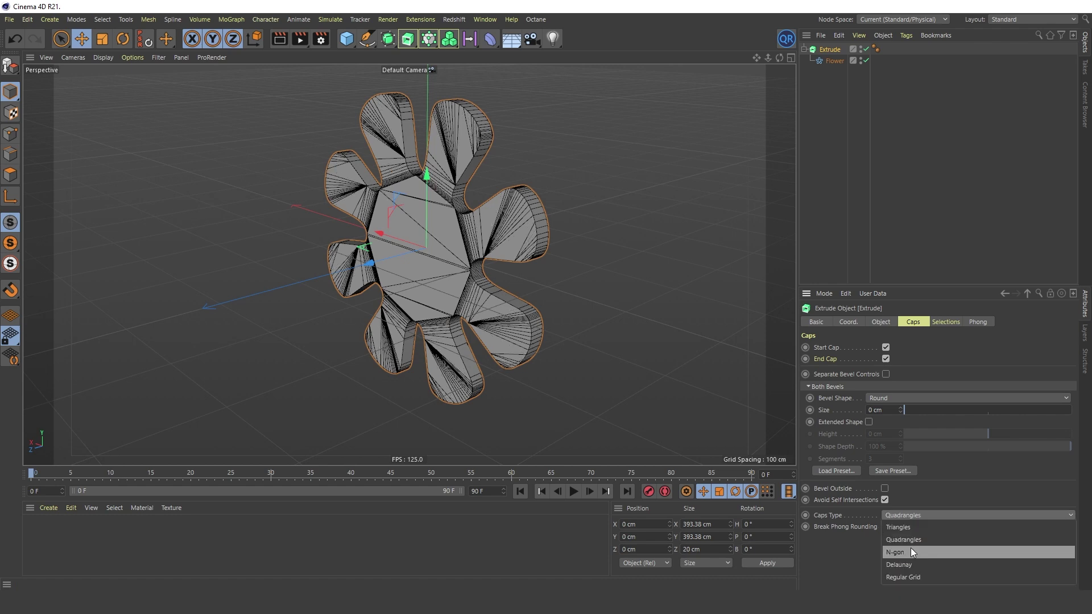
click(910, 549)
click(909, 514)
click(903, 564)
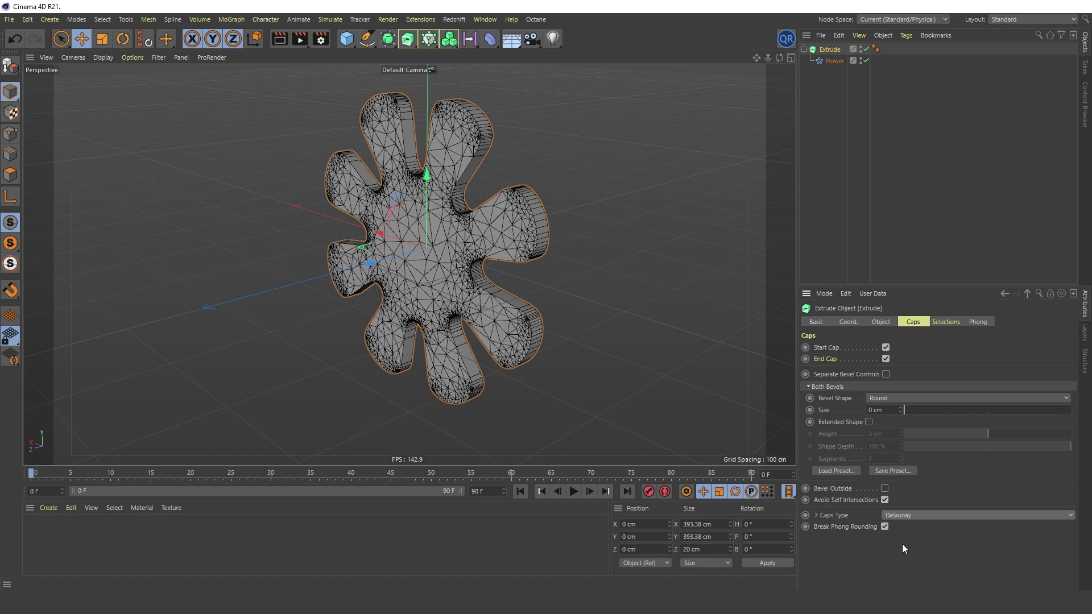
click(903, 518)
click(904, 577)
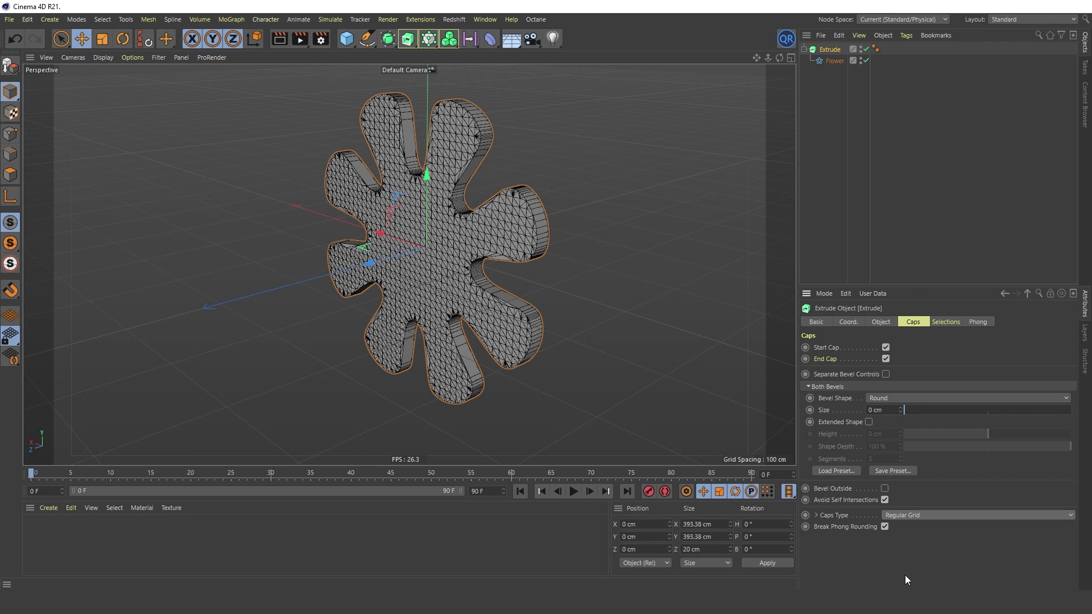
Step: Set the Flower spline's intermediate points to Natural with Number 12
click(833, 60)
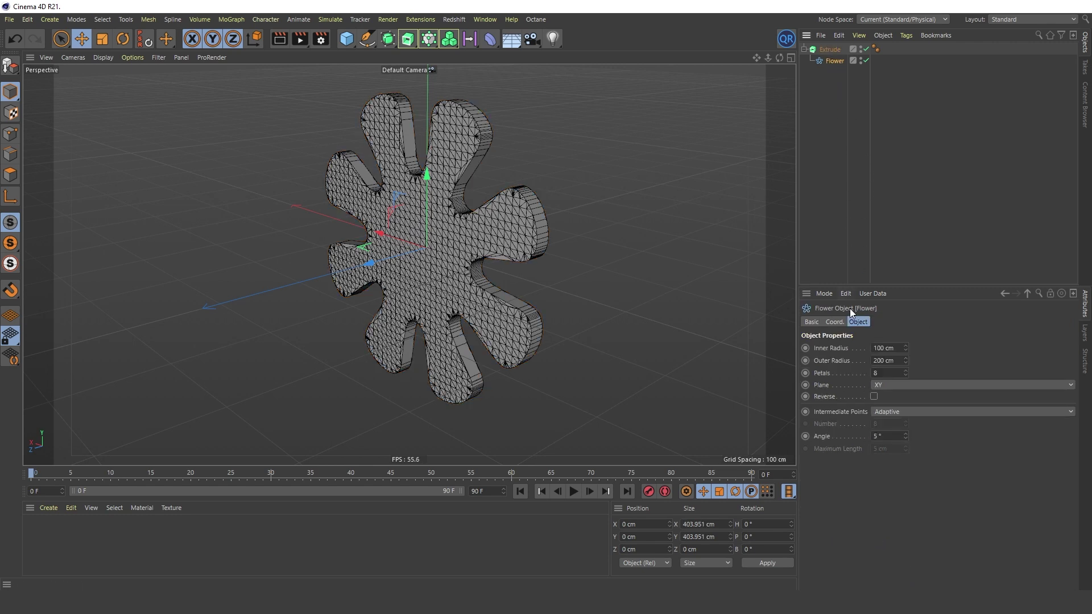
click(893, 413)
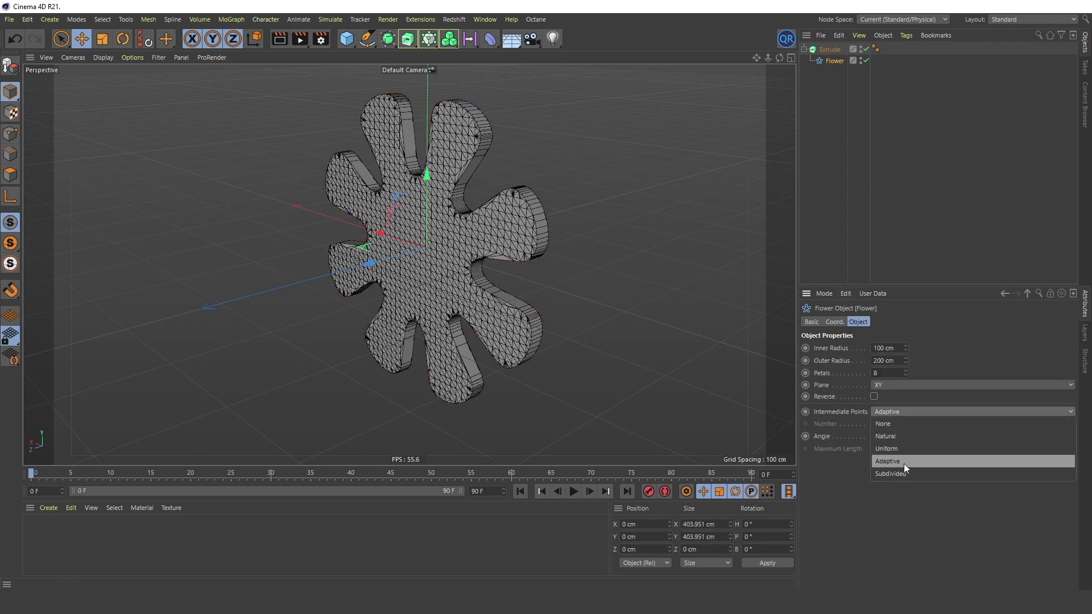
click(900, 437)
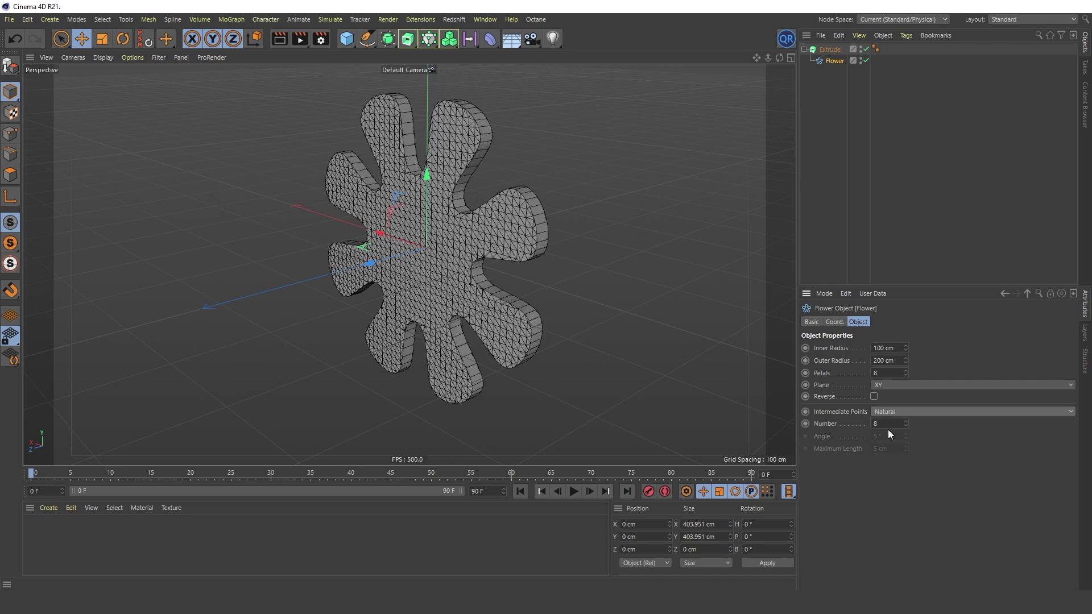
double_click(886, 423)
text(12)
key(Return)
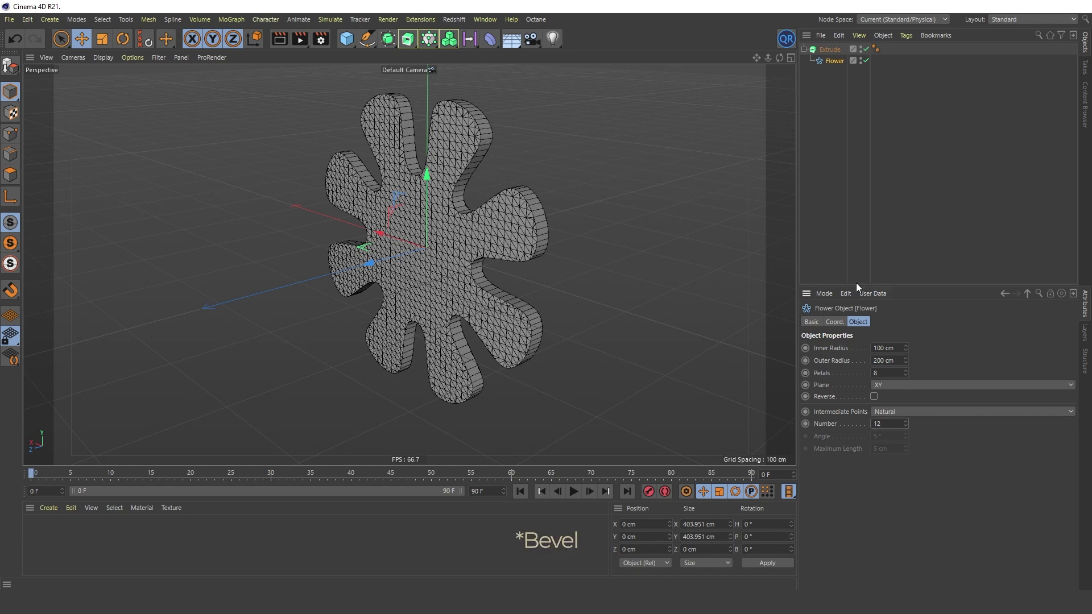
Step: Duplicate the Extrude and convert the copy Extrude.1 into an editable polygon mesh
click(804, 49)
ctrl+drag(824, 51, 831, 66)
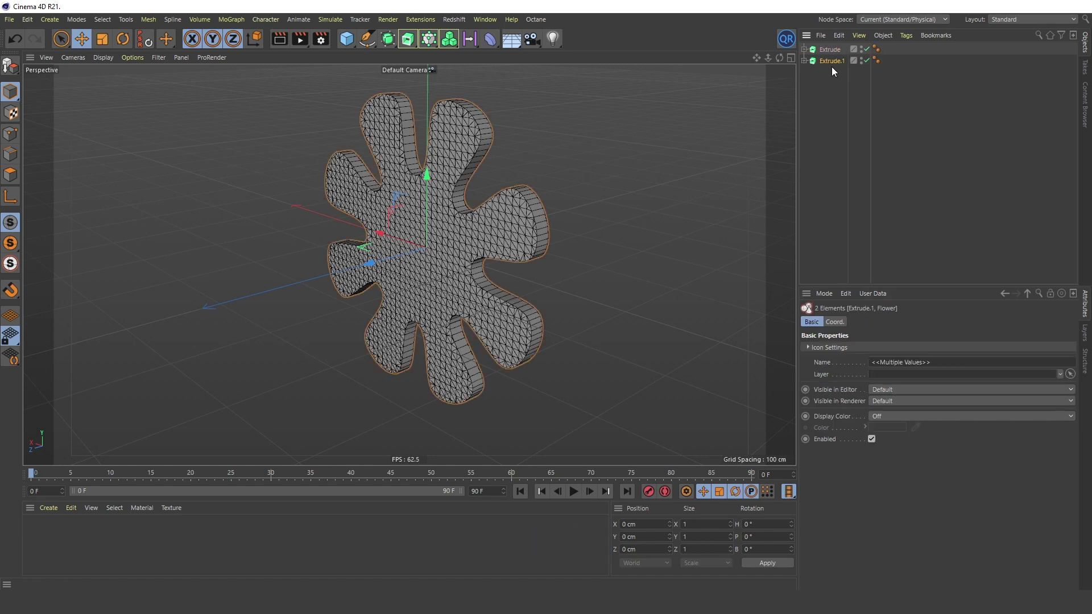
click(835, 60)
key(c)
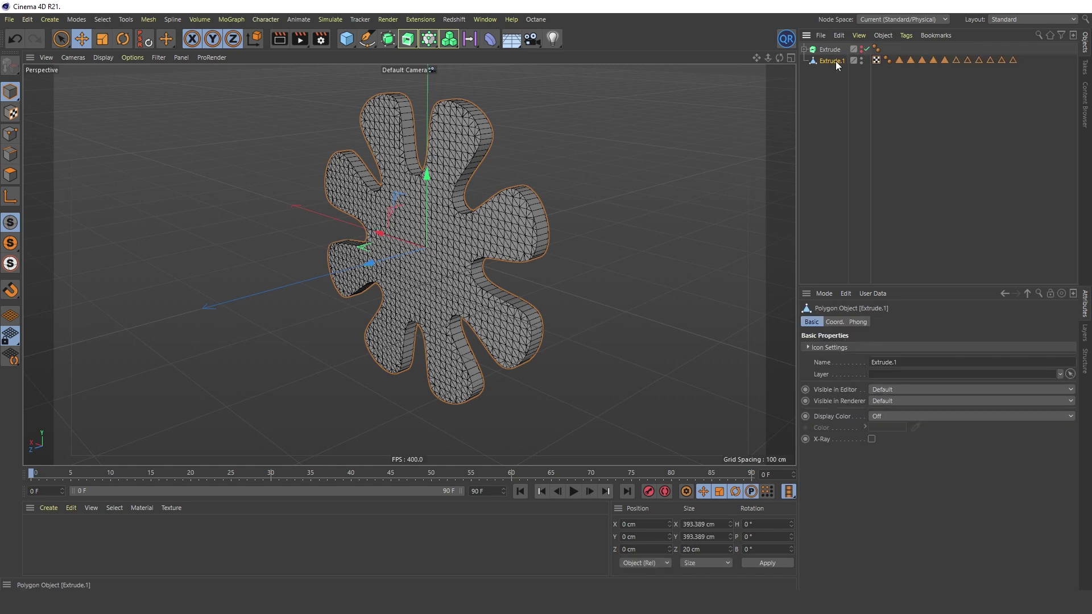
Step: Add a Bevel deformer under Extrude.1, then disable it to compare the mesh
drag(492, 43, 551, 200)
drag(826, 50, 827, 70)
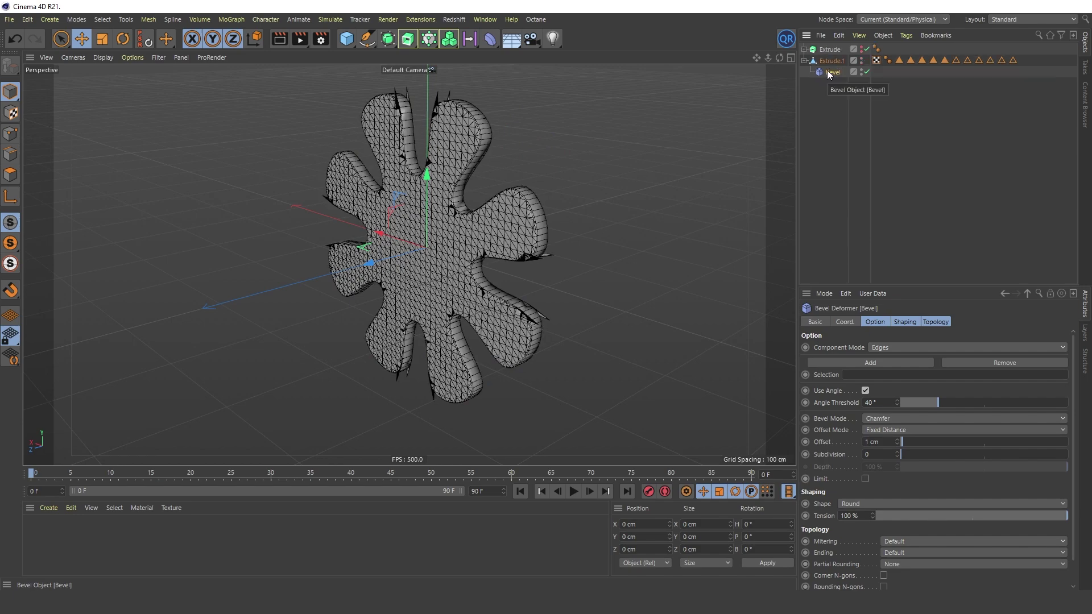
scroll(425, 107, up, 5)
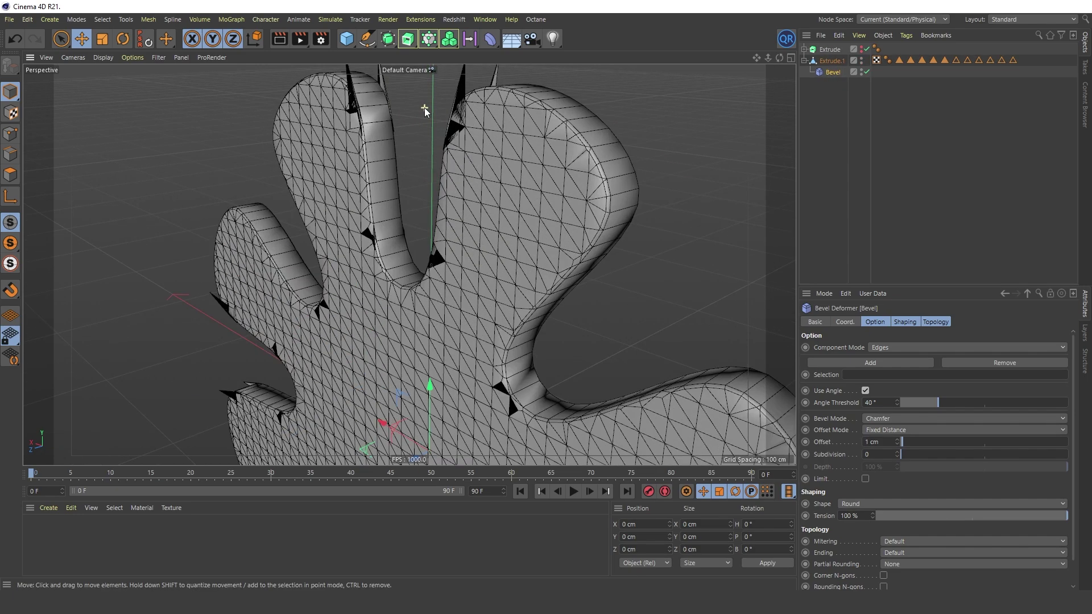
scroll(468, 141, up, 6)
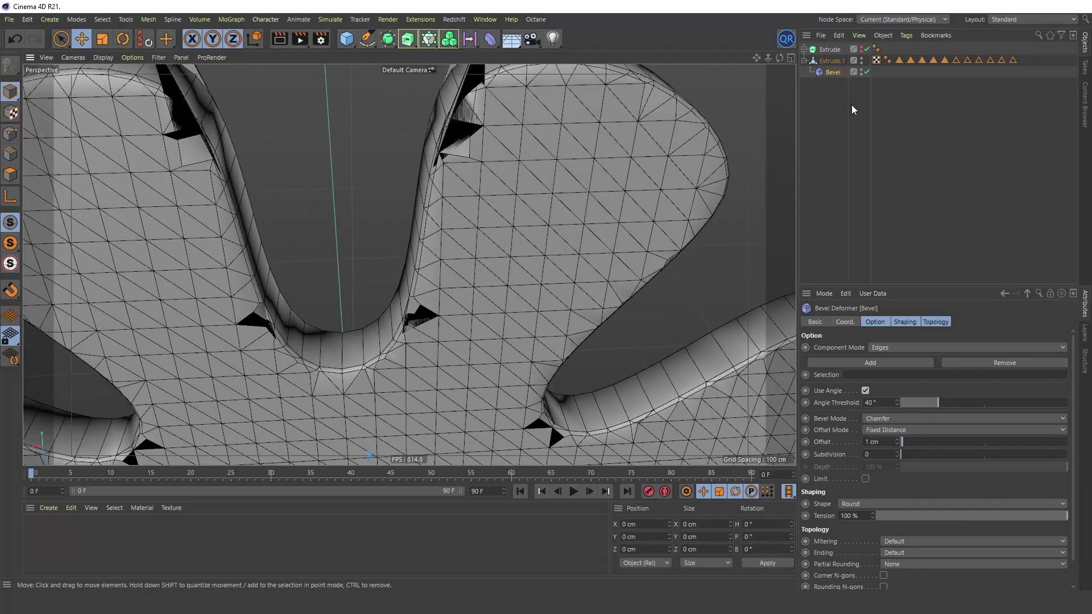
click(868, 72)
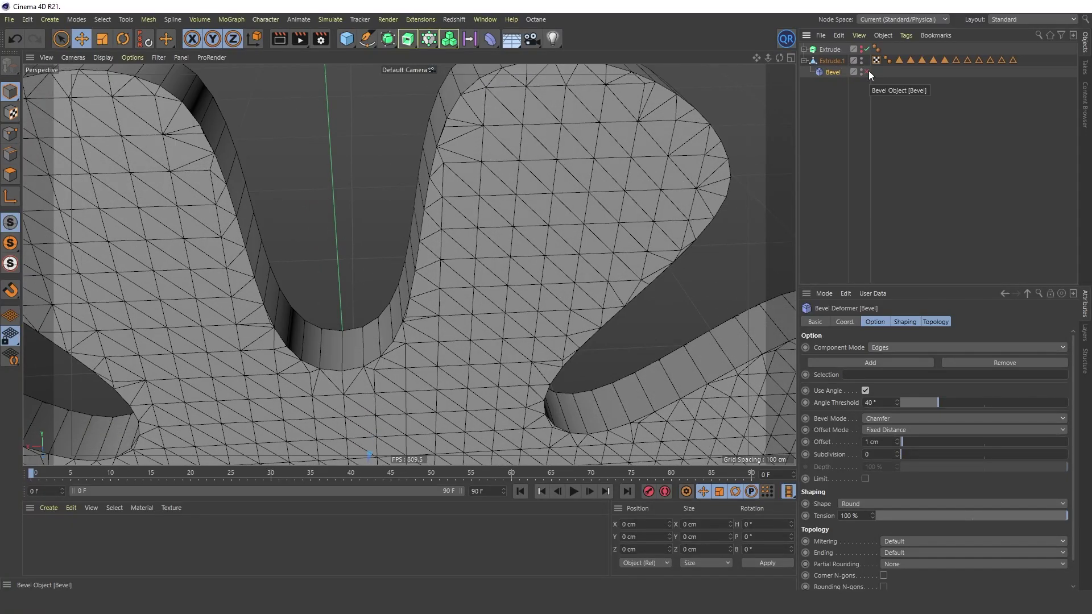
scroll(537, 153, up, 8)
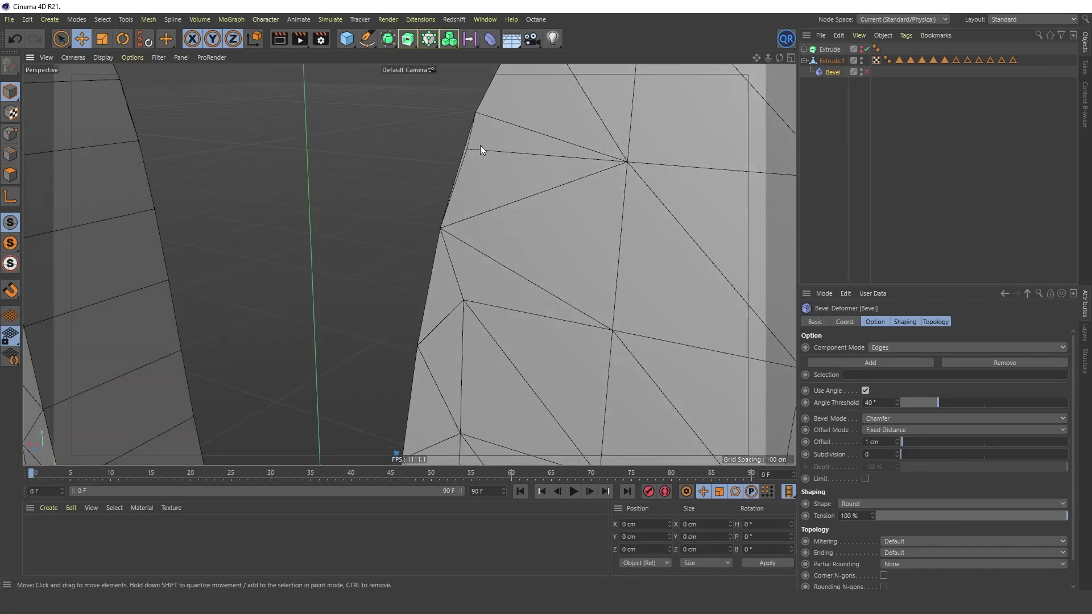
scroll(480, 150, down, 10)
Step: Delete the test copy, re-enable the Extrude and switch its caps back to N-gon
key(Delete)
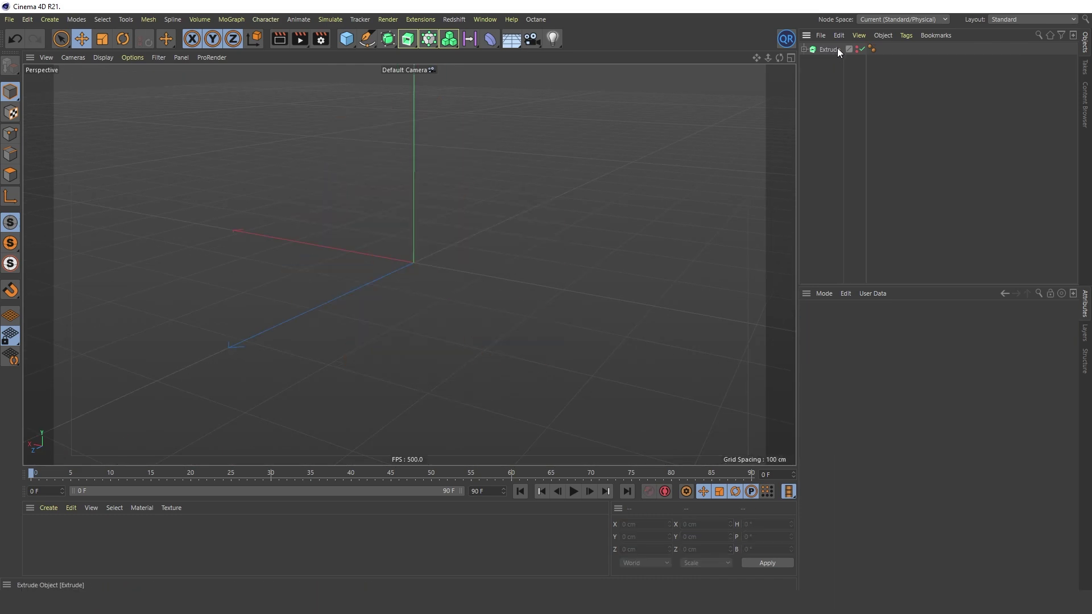
click(860, 50)
click(832, 50)
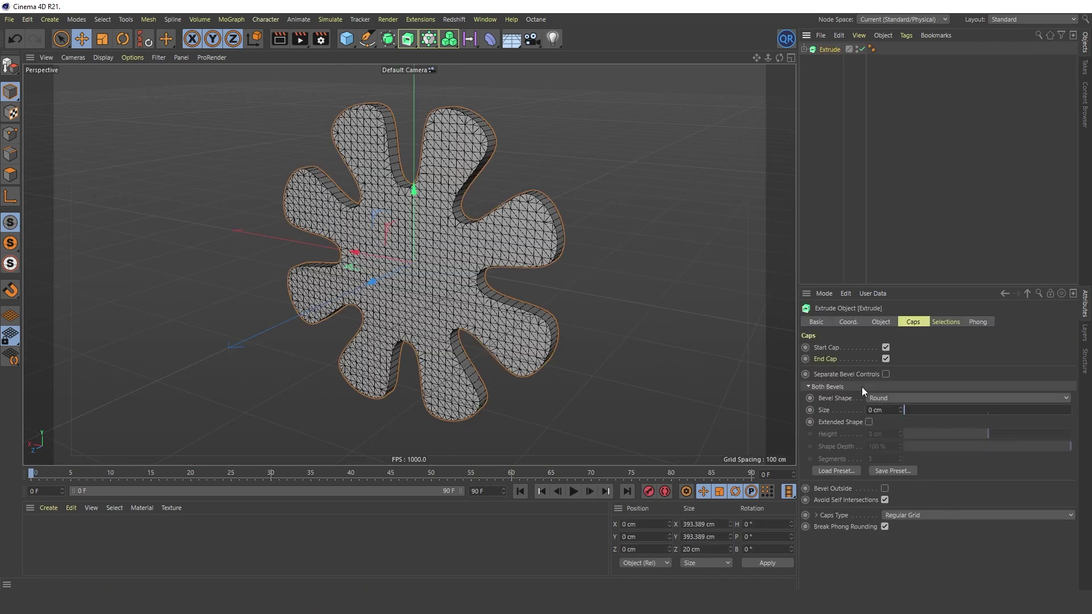
click(910, 515)
click(909, 550)
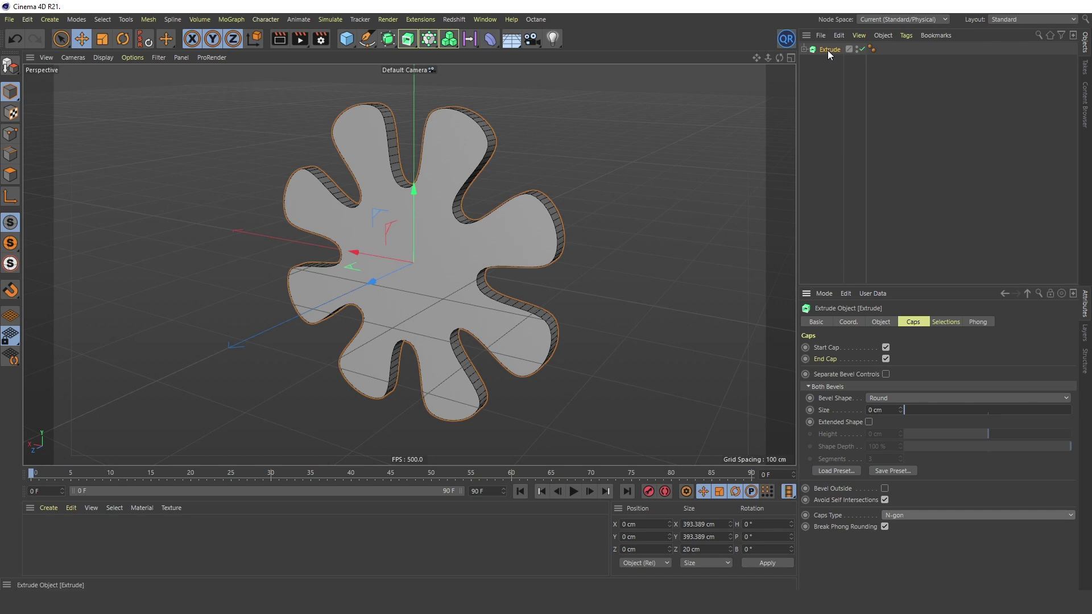
Step: Duplicate the Extrude, make the copy editable and remesh it into quads with Quad Remesher
ctrl+drag(828, 50, 830, 57)
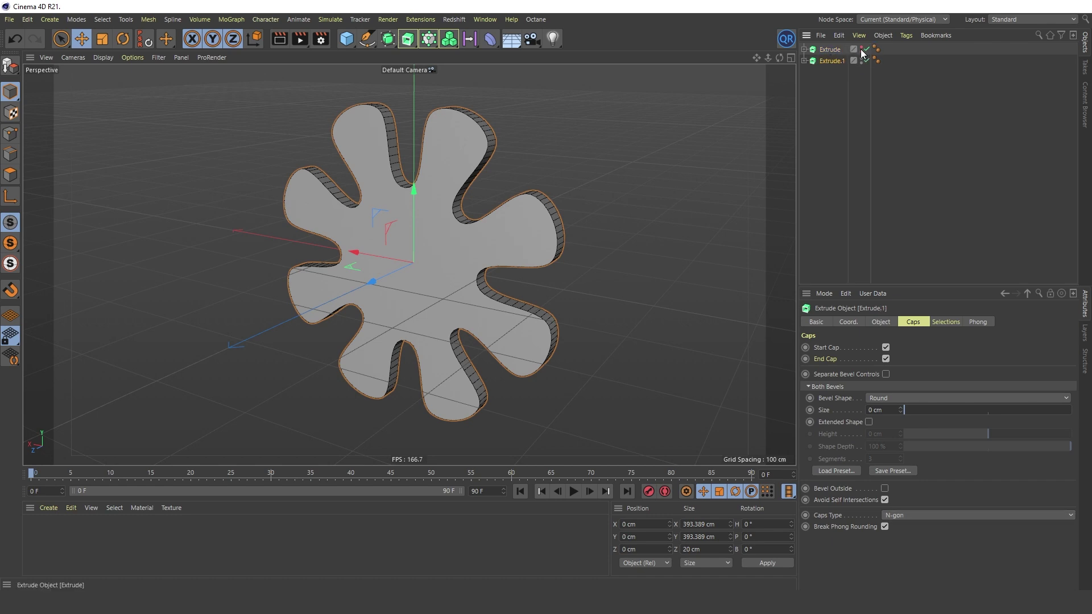
key(c)
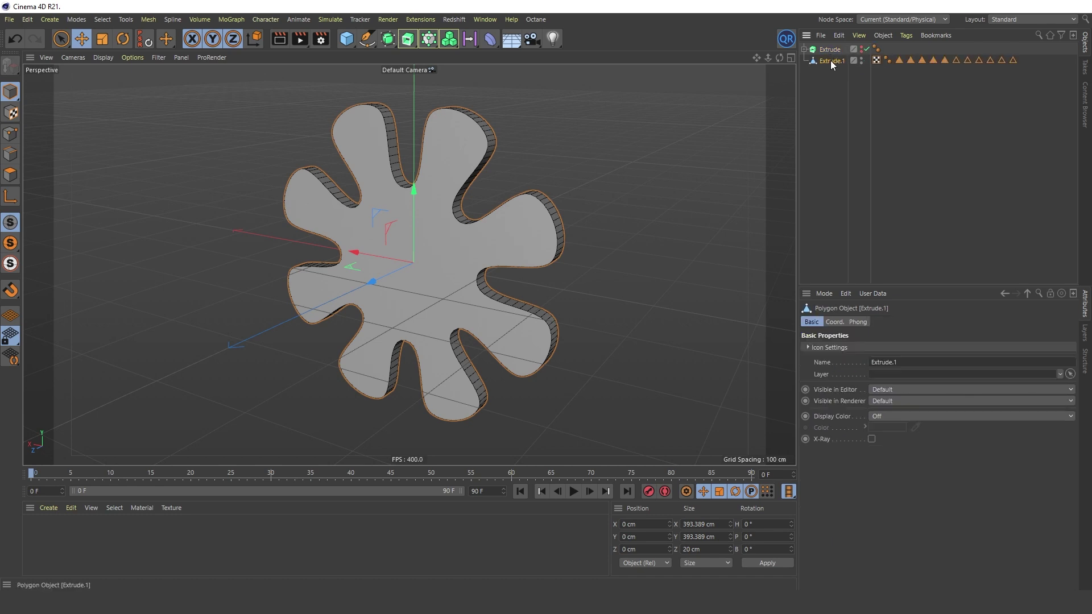
click(787, 38)
drag(841, 25, 648, 76)
click(693, 304)
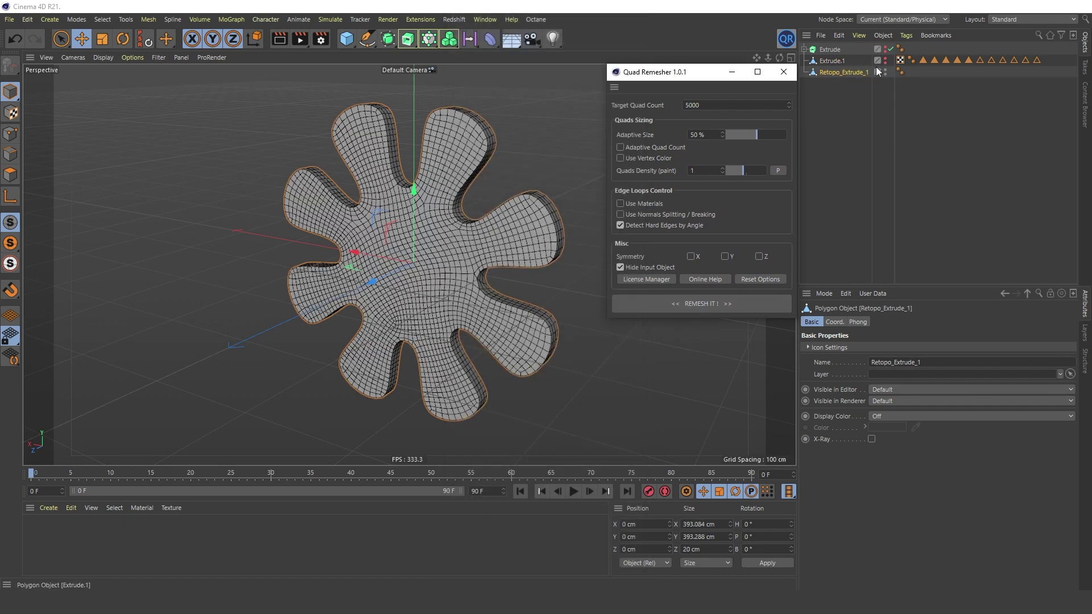
click(842, 83)
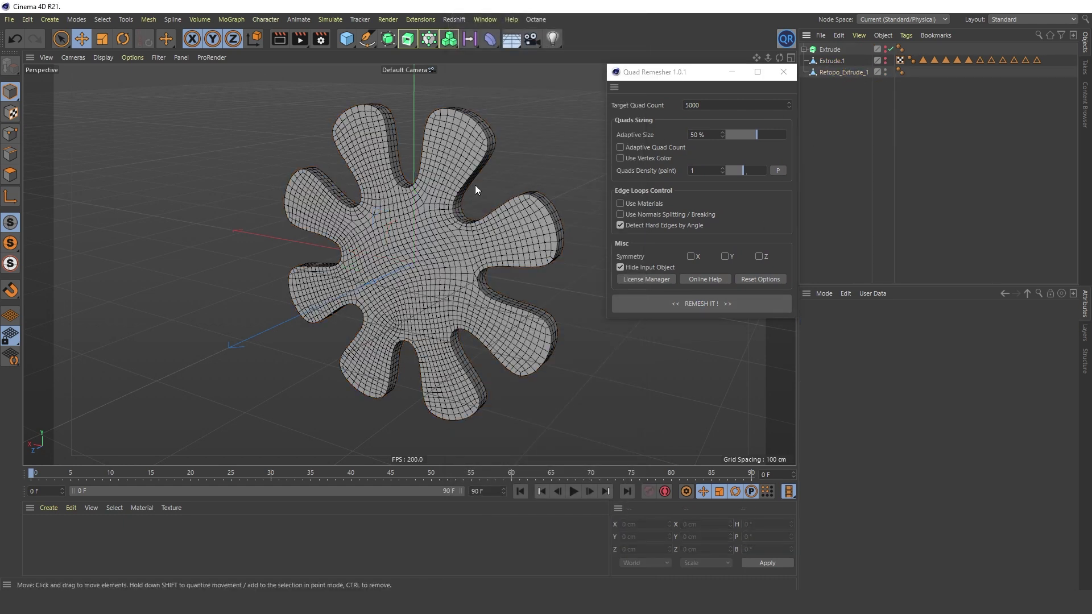
Step: Add a Bevel deformer under Retopo_Extrude_1 with Subdivision set to 1
click(488, 38)
click(548, 172)
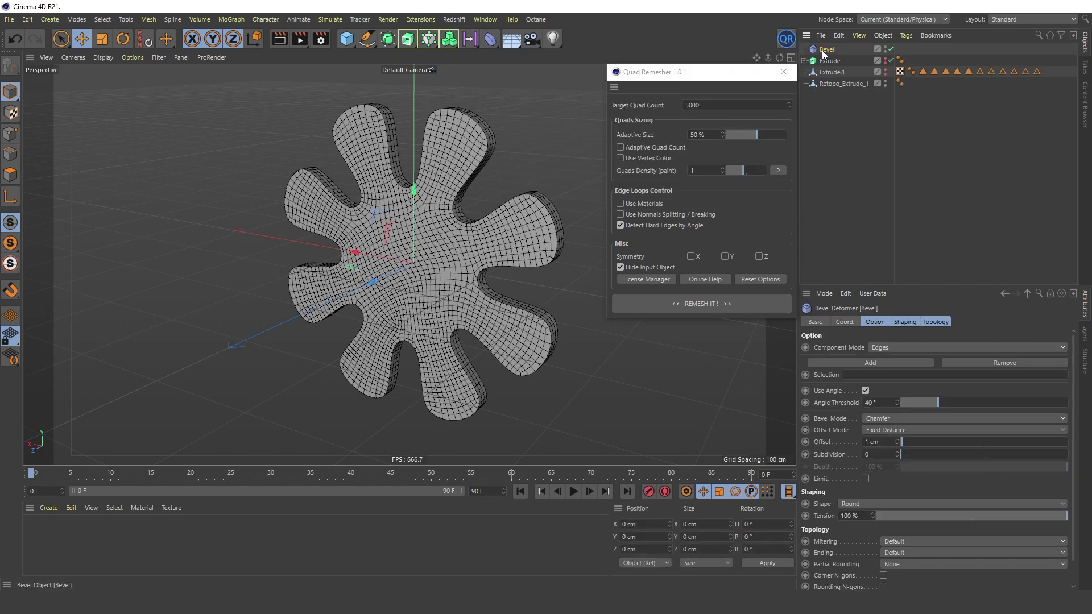
drag(839, 83, 837, 83)
click(861, 100)
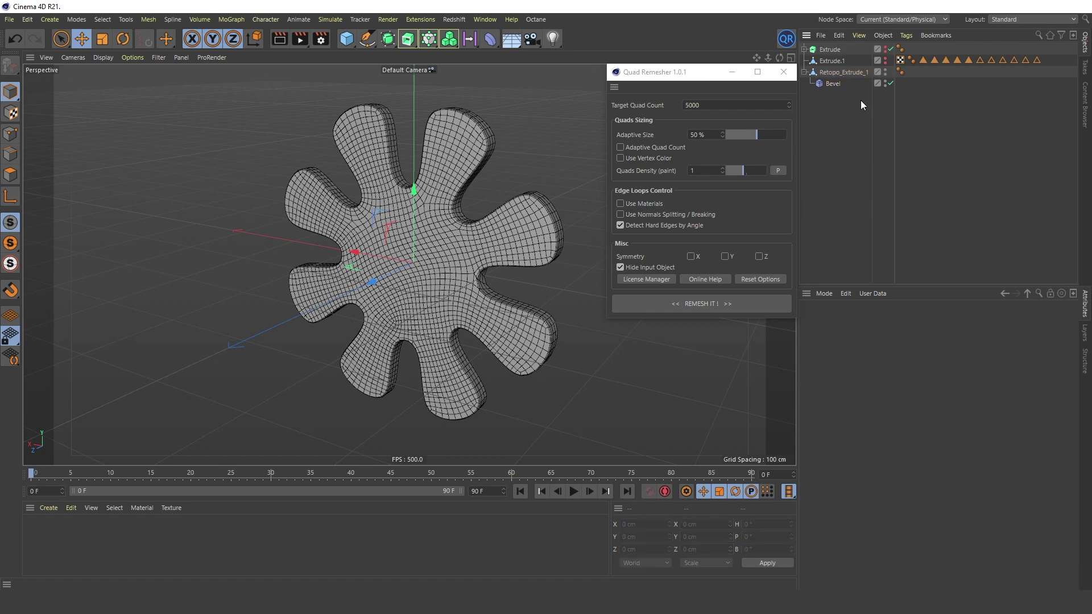
scroll(463, 259, up, 8)
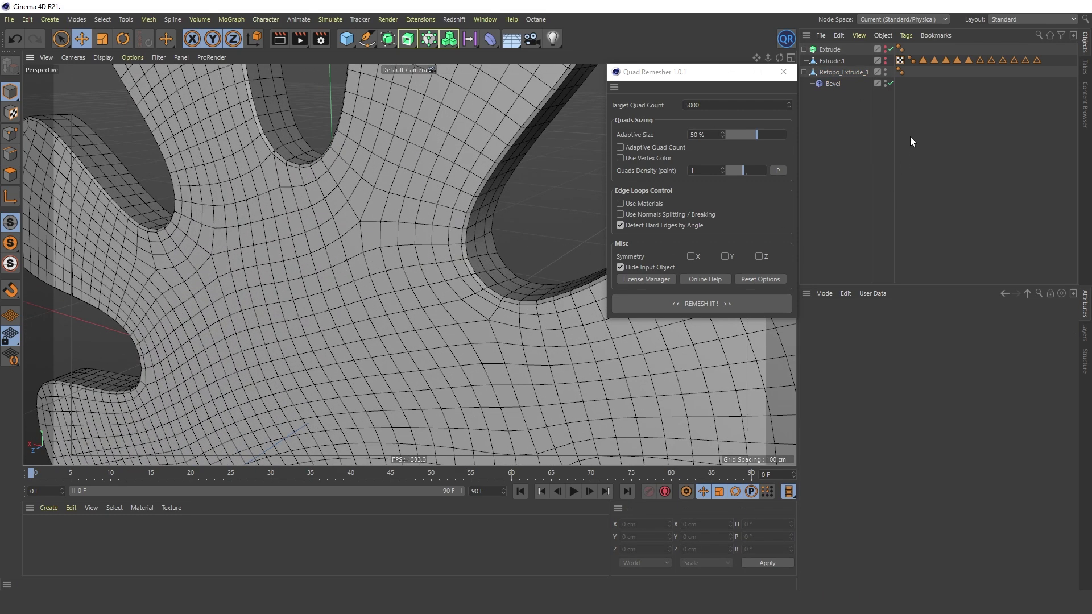
click(831, 84)
click(897, 452)
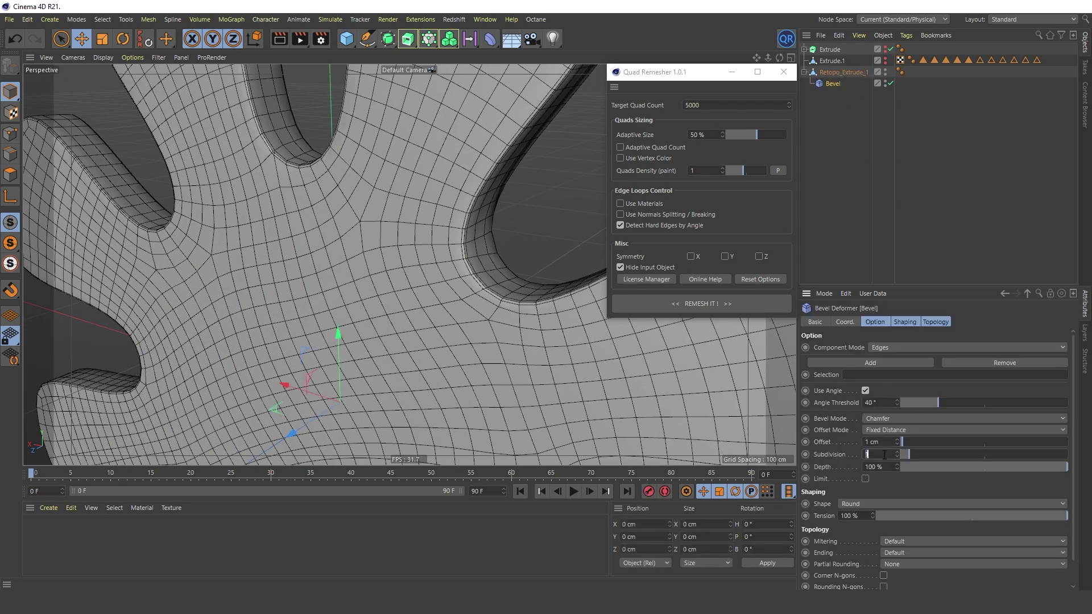
scroll(393, 252, down, 8)
Step: Add a Twist deformer under the remeshed gear, fit it to parent, and twist about -53°
alt+drag(419, 274, 442, 190)
click(490, 39)
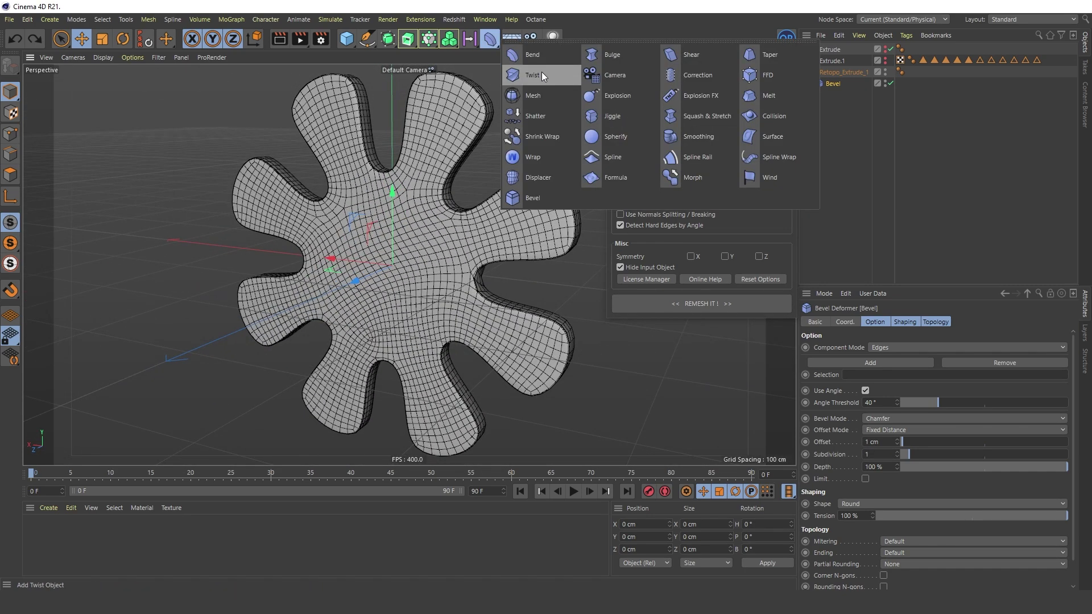
click(535, 75)
drag(825, 49, 830, 101)
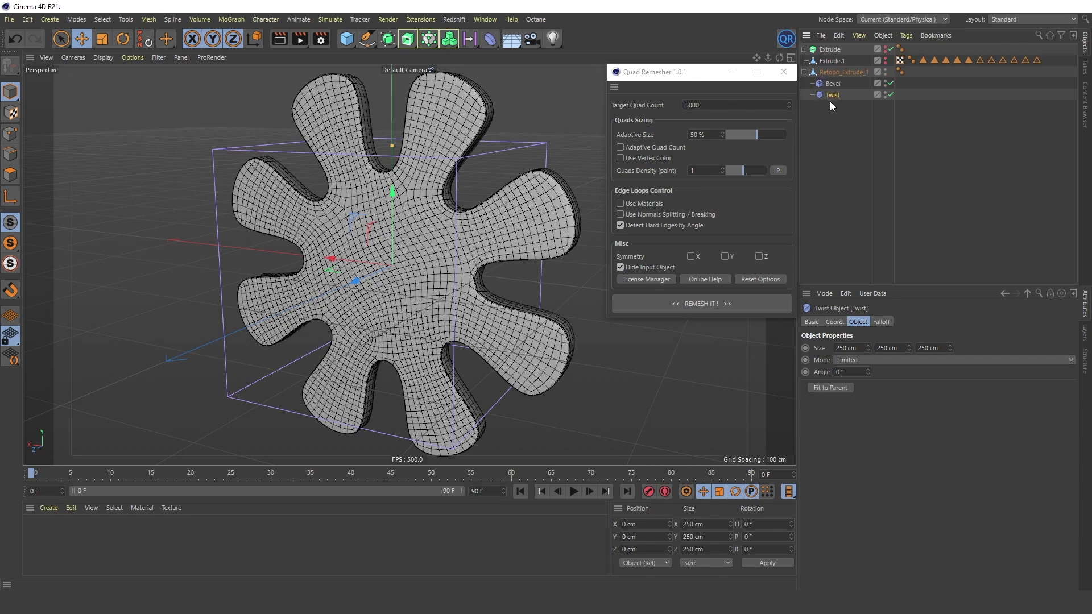
click(842, 387)
drag(868, 372, 844, 376)
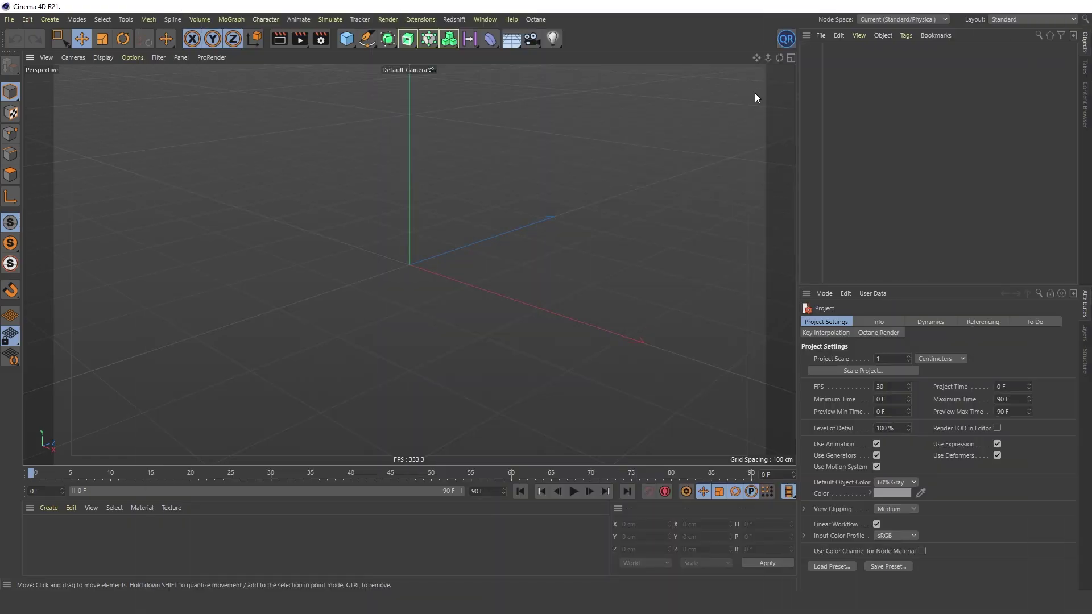
Step: Add a Cube with 10 segments per side and show shaded view with polygon lines
click(358, 42)
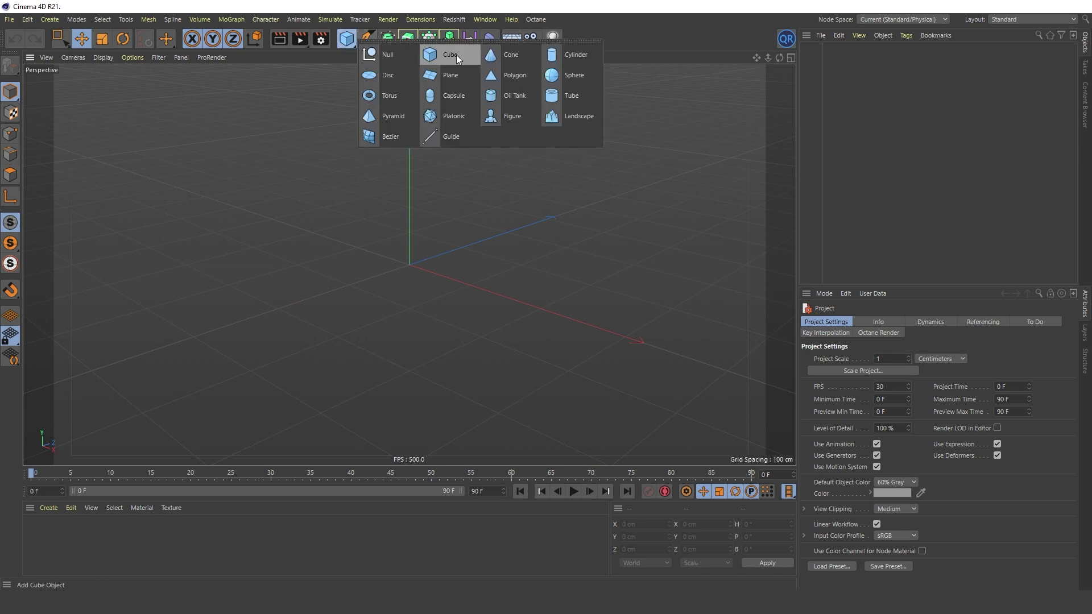
click(456, 55)
click(103, 58)
click(131, 88)
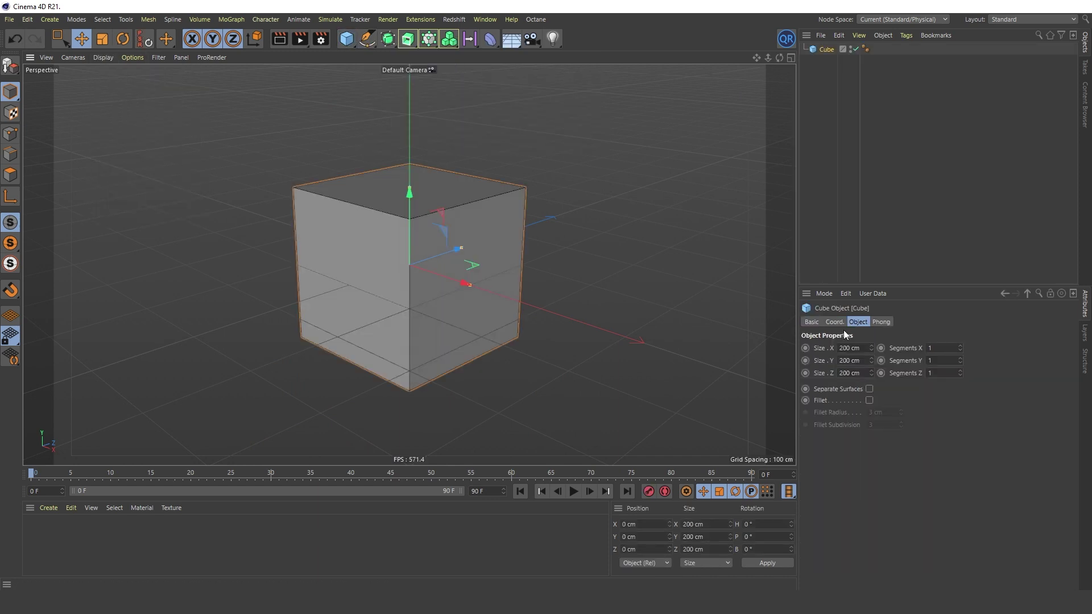
drag(936, 349, 941, 373)
text(10)
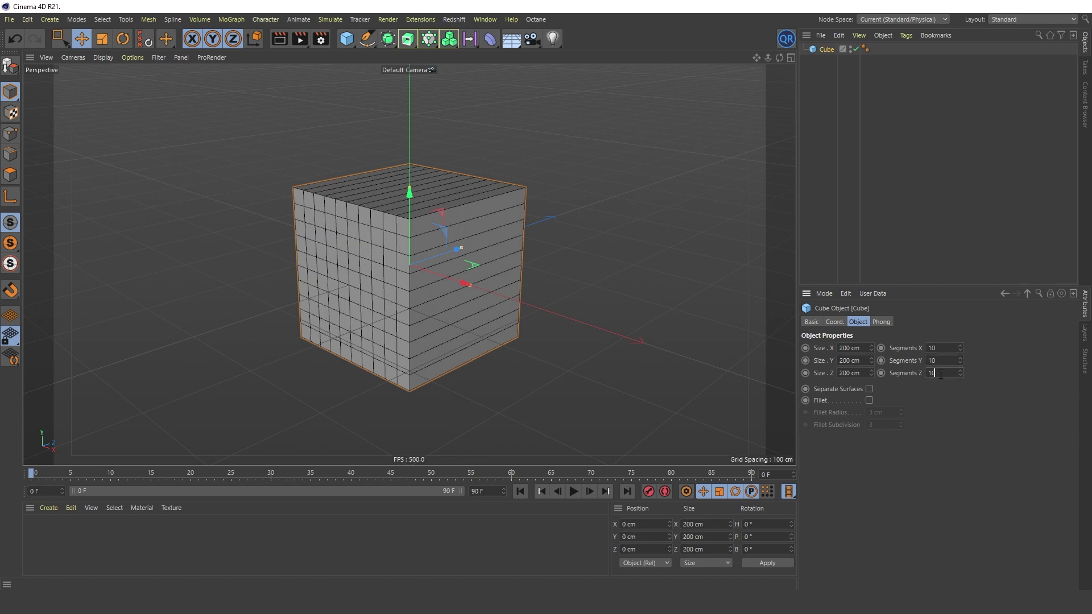
click(811, 146)
Step: Add a Sphere raised above the cube's top, radius about 88.5 cm, with 64 segments
click(356, 43)
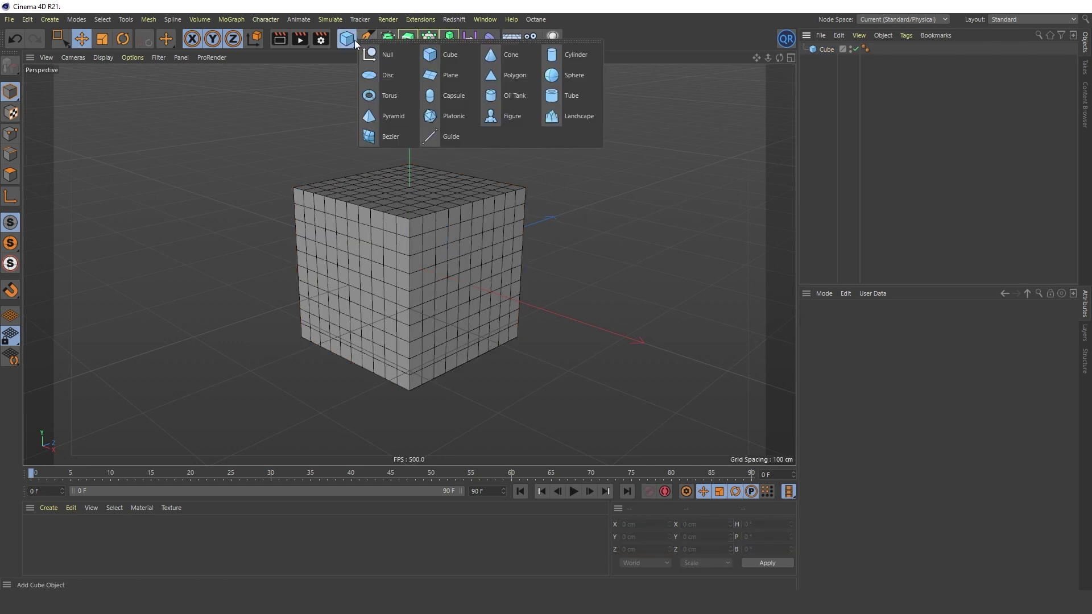
click(573, 75)
drag(409, 196, 415, 148)
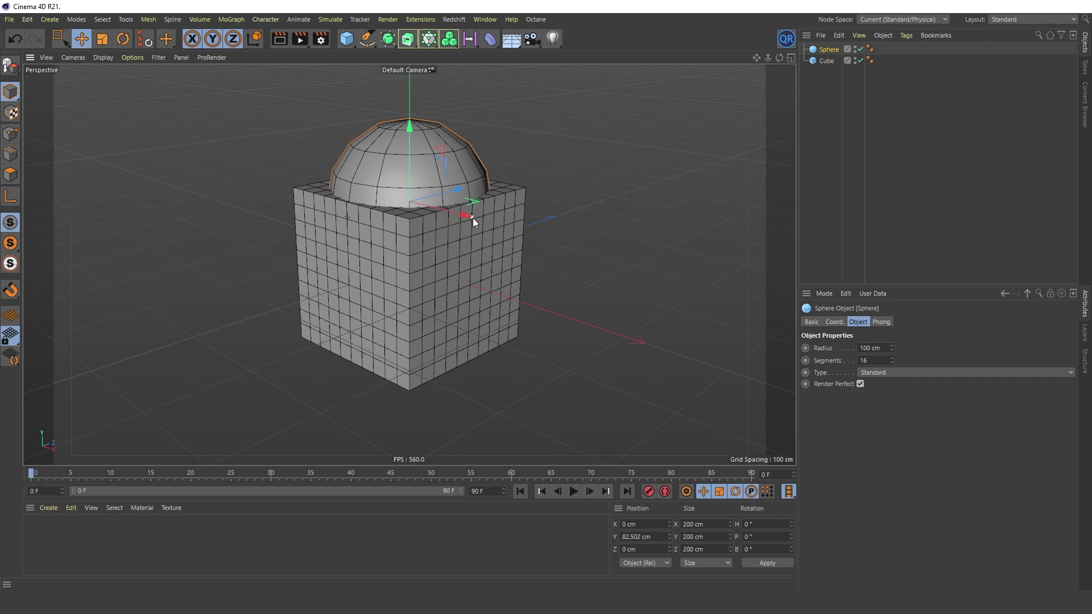
drag(473, 218, 464, 216)
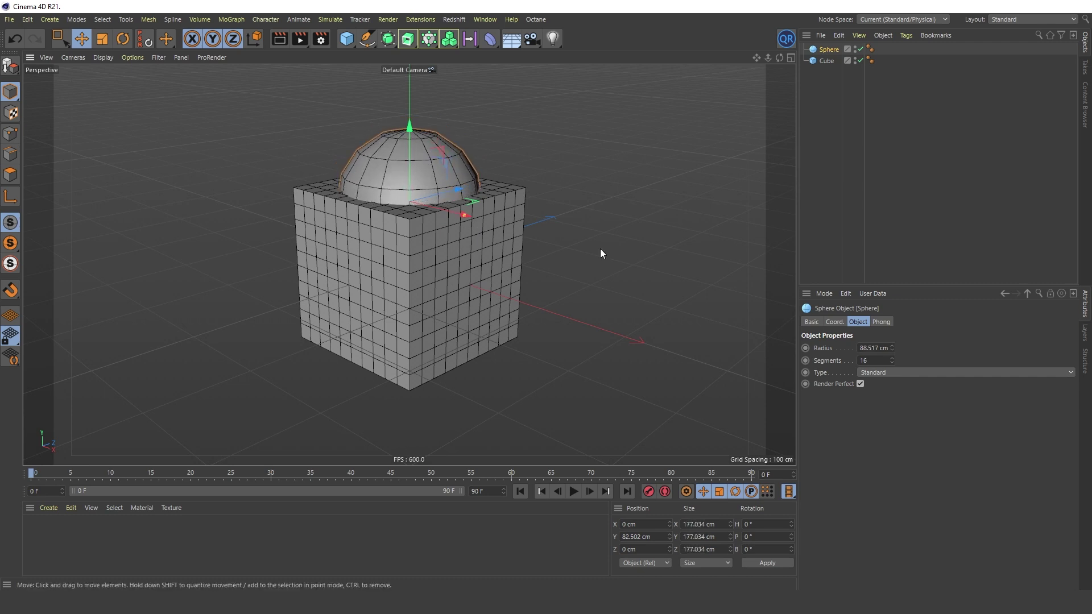
click(854, 358)
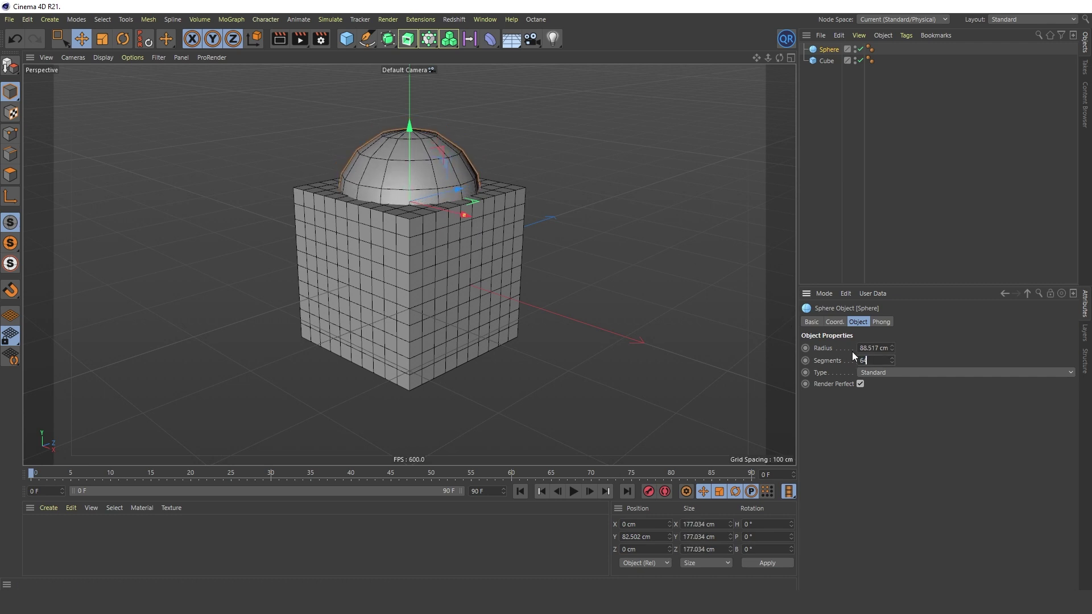
key(Return)
Step: Add a Volume Builder with Volume Mesher and nest the Sphere and Cube inside it
click(838, 255)
drag(449, 38, 489, 73)
click(490, 57)
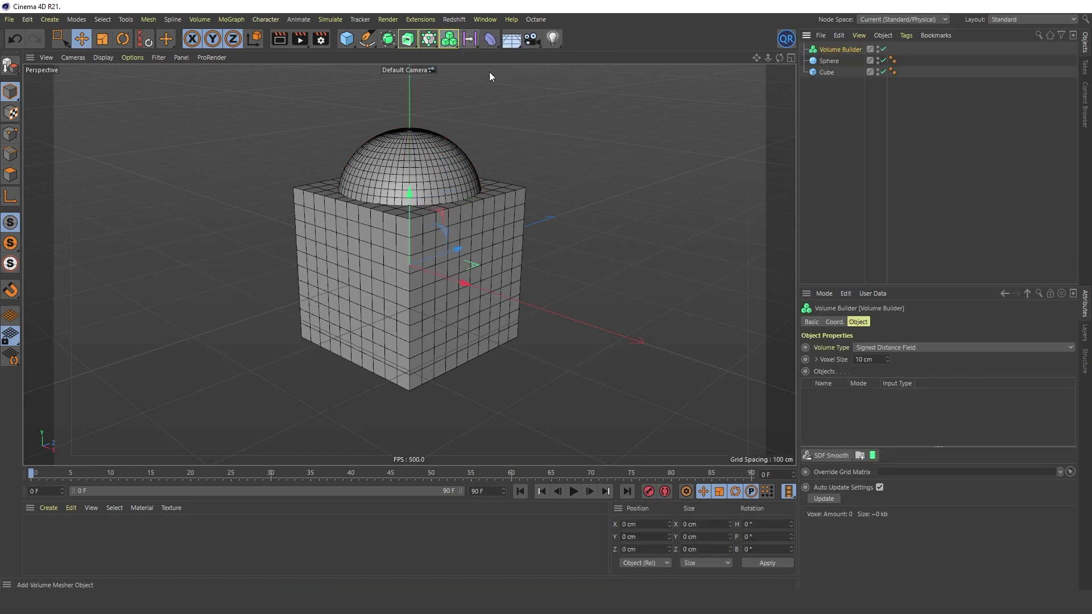
click(830, 71)
ctrl+click(828, 82)
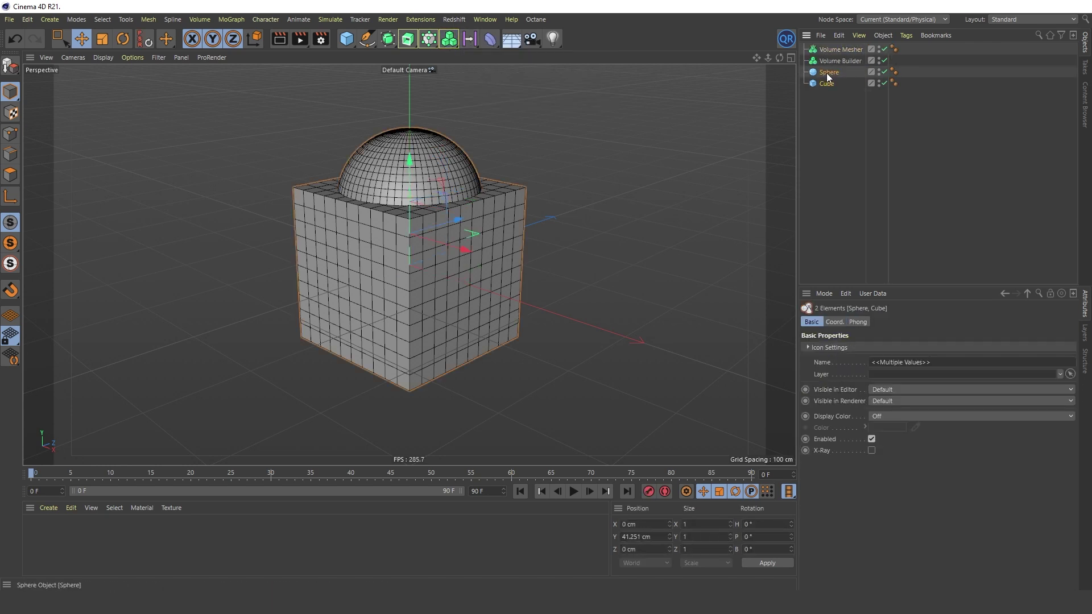
drag(838, 61, 838, 60)
click(841, 60)
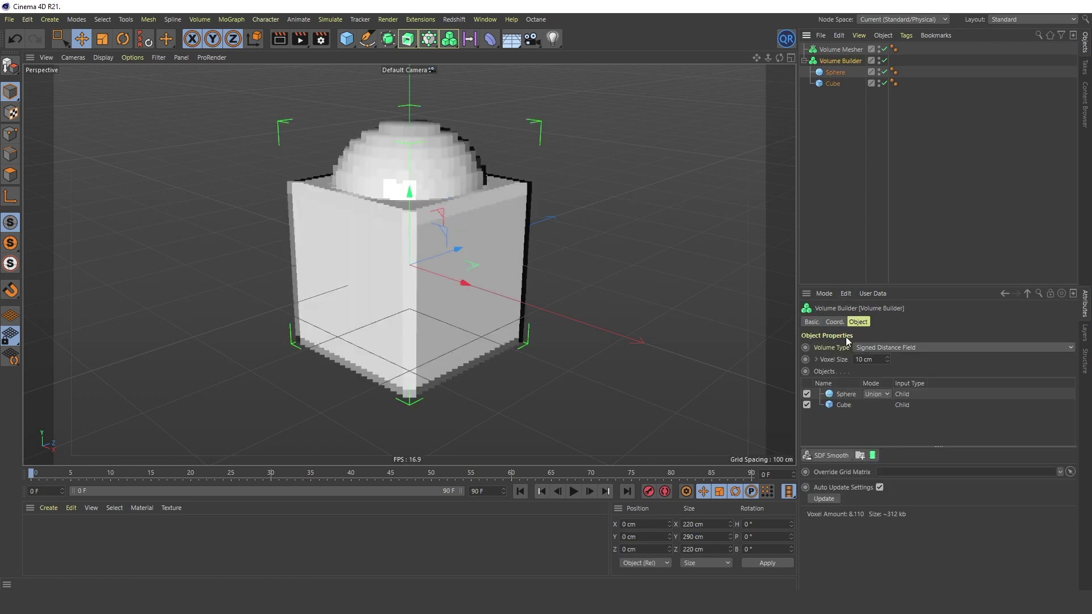
double_click(866, 359)
Step: Set the voxel size to 1 cm and add an SDF Smooth filter using Mean
text(1)
key(Return)
click(827, 457)
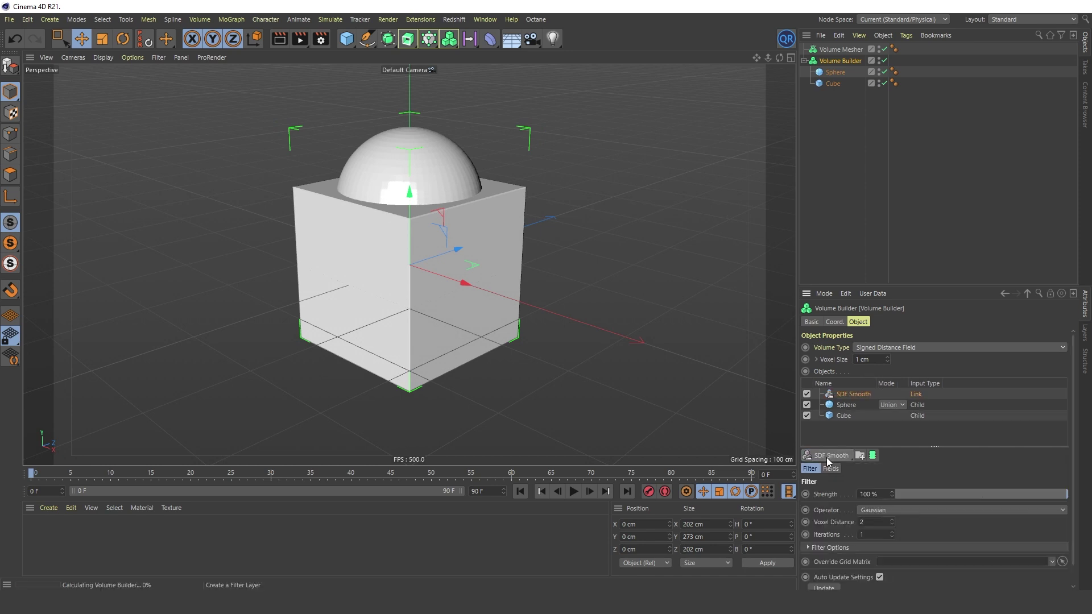
click(871, 511)
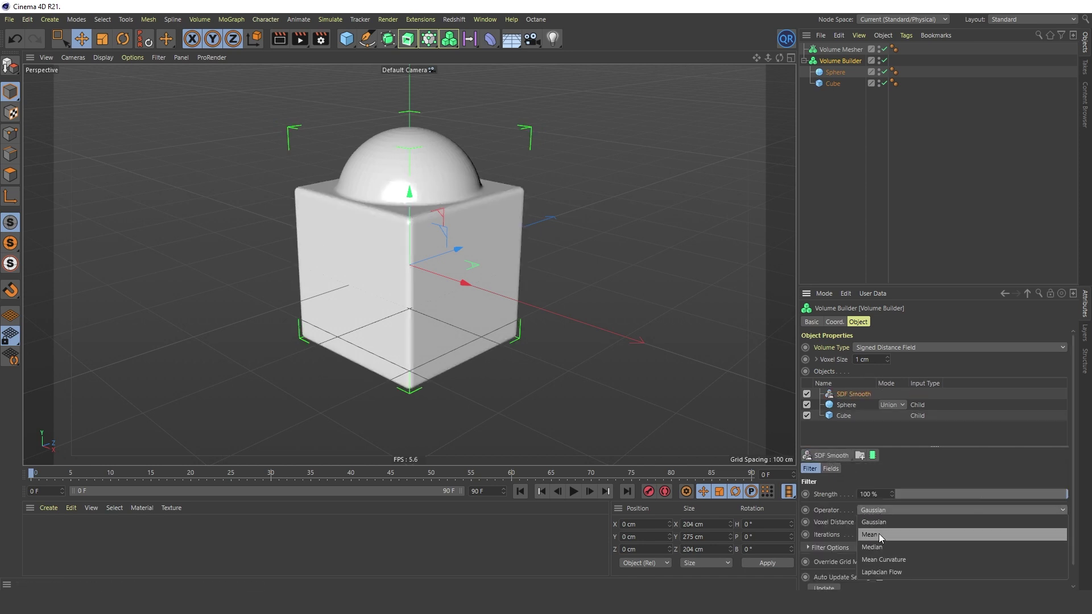
click(879, 535)
Step: Add a Twist deformer under the Cube, fit it to parent, and set Angle to 90°
click(833, 83)
click(489, 39)
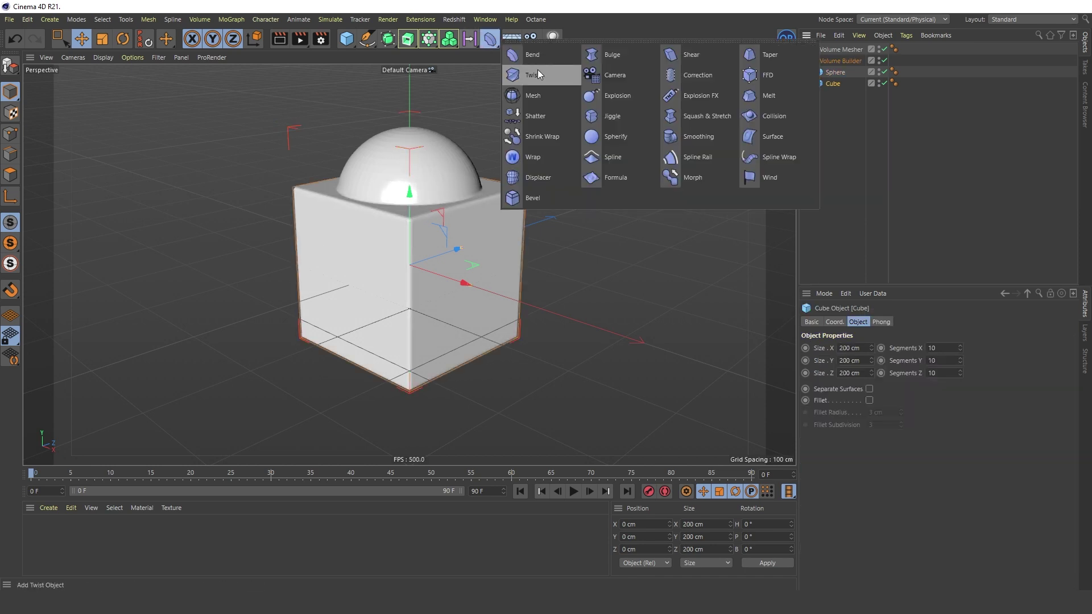
click(534, 75)
drag(827, 50, 830, 96)
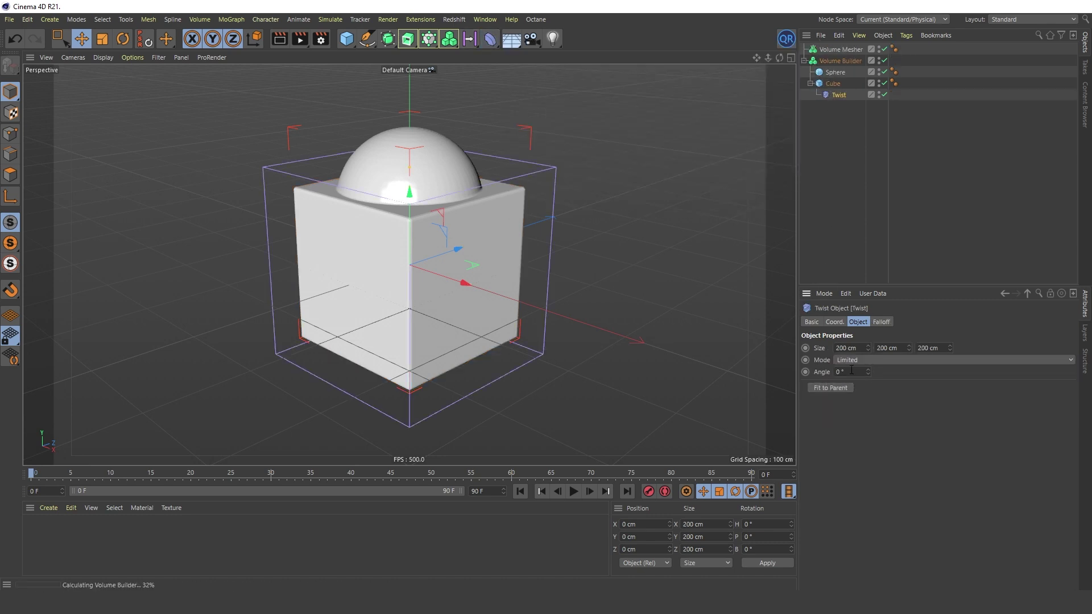
click(831, 387)
double_click(853, 372)
text(90)
key(Return)
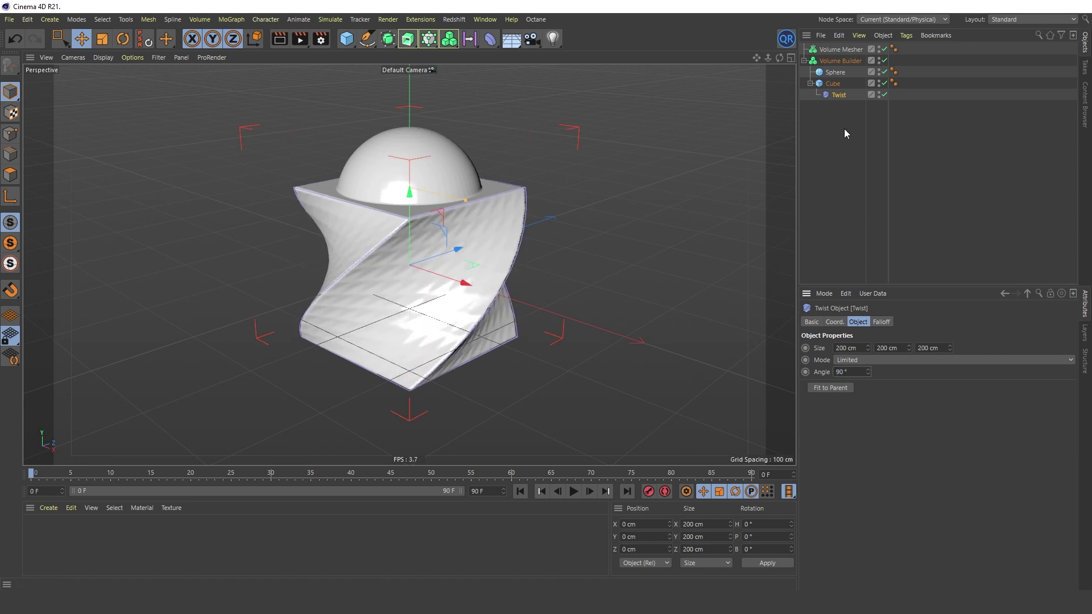
Step: Give the Cube 64 segments on the X, Y and Z axes
click(833, 83)
text(64)
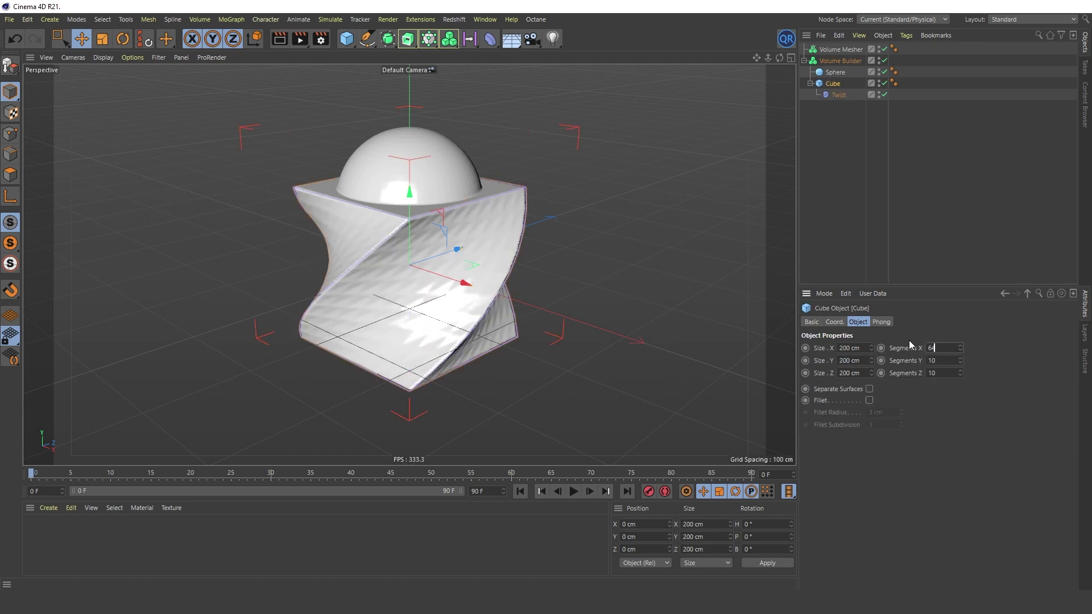
double_click(945, 360)
text(64)
key(Tab)
text(64)
key(Return)
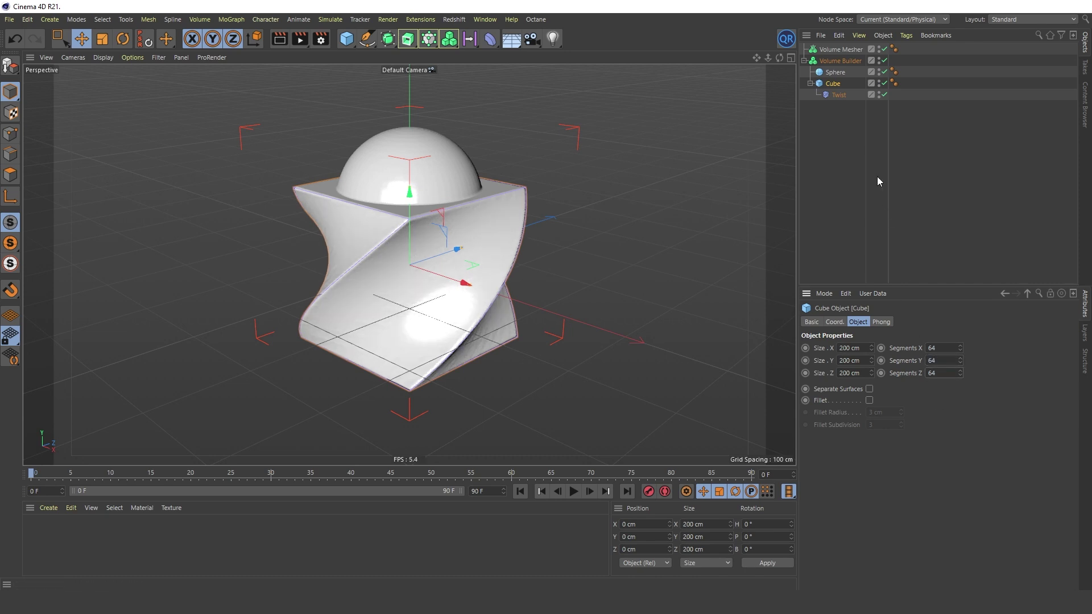
click(838, 61)
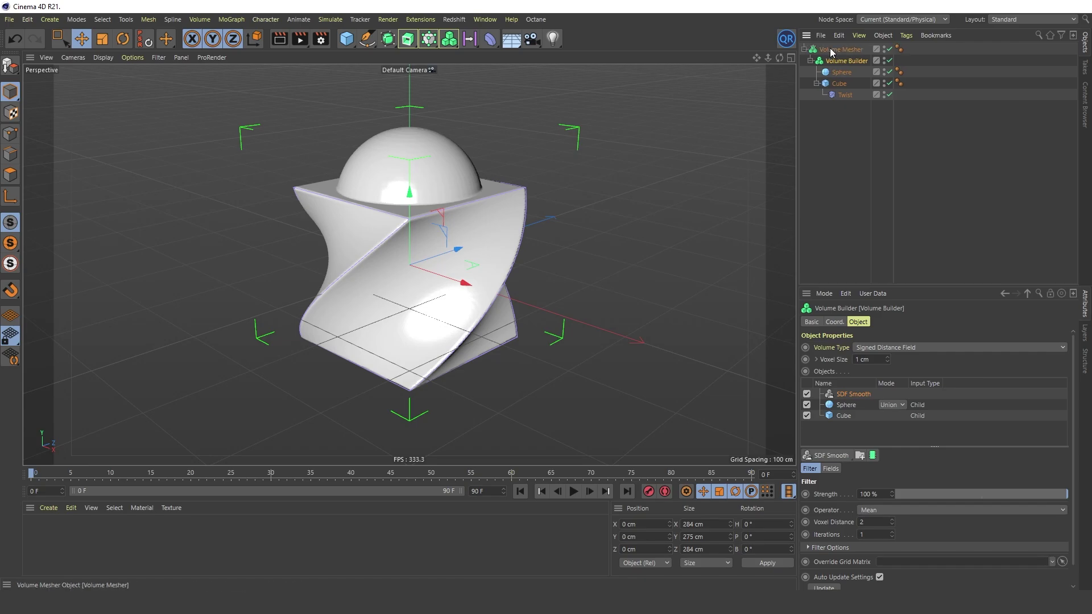
Step: Clear the selection and orbit to inspect the twisted volume mesh
click(828, 123)
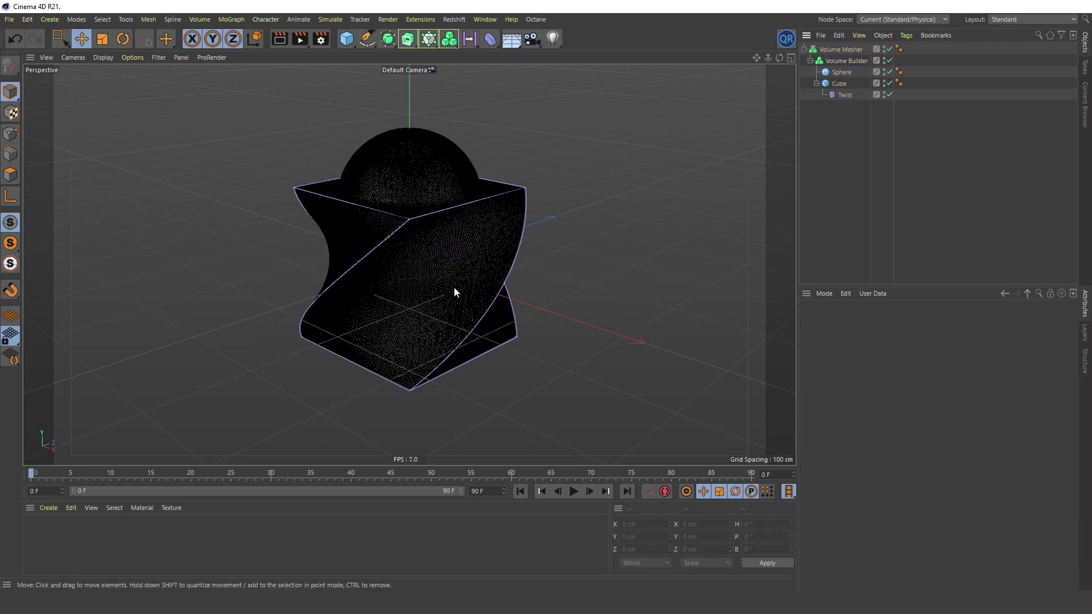
alt+drag(427, 200, 460, 173)
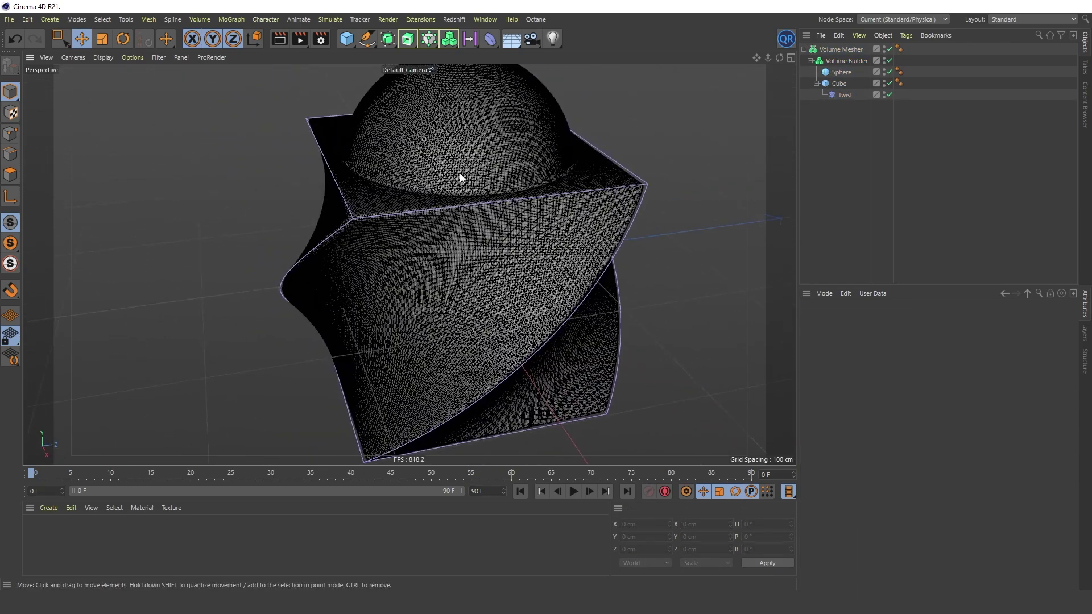
scroll(458, 199, up, 10)
scroll(457, 199, down, 15)
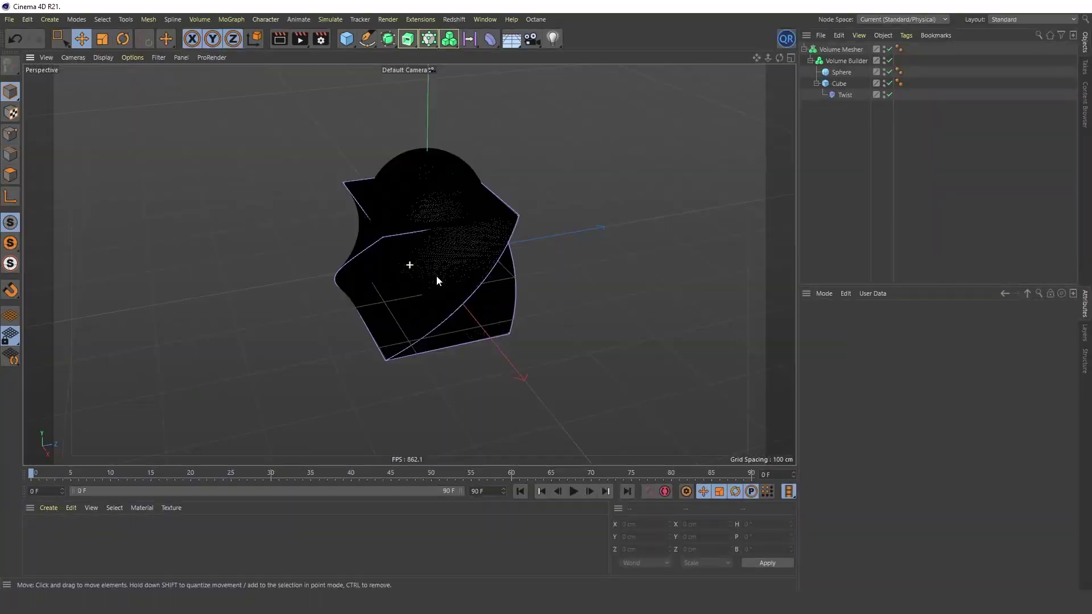
Step: Select the Volume Mesher and try Adaptive at 26.4% and then 100%
click(845, 50)
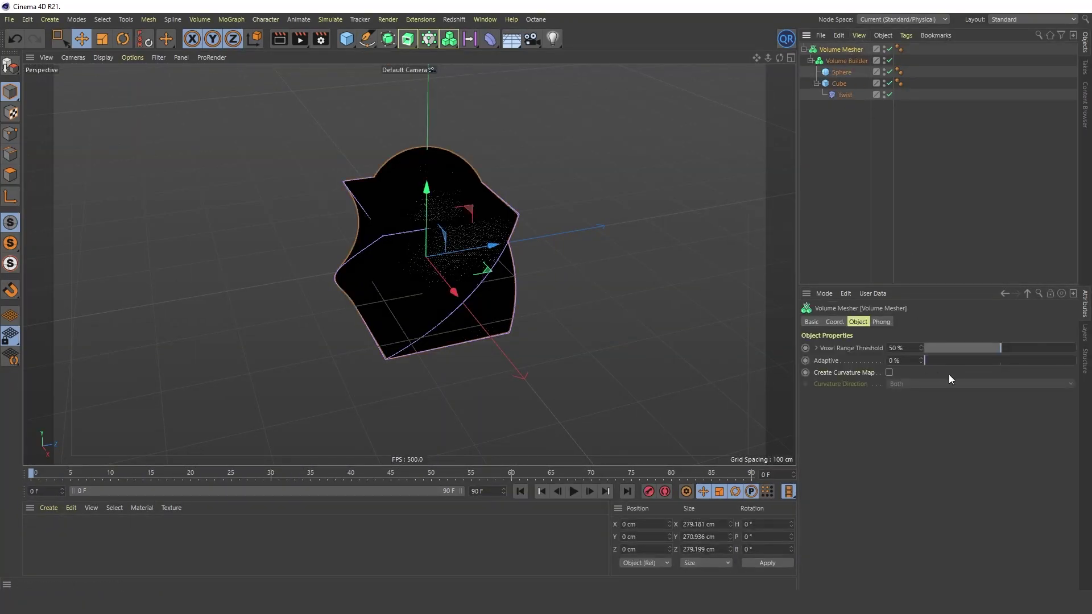
drag(938, 362, 951, 357)
scroll(442, 233, up, 5)
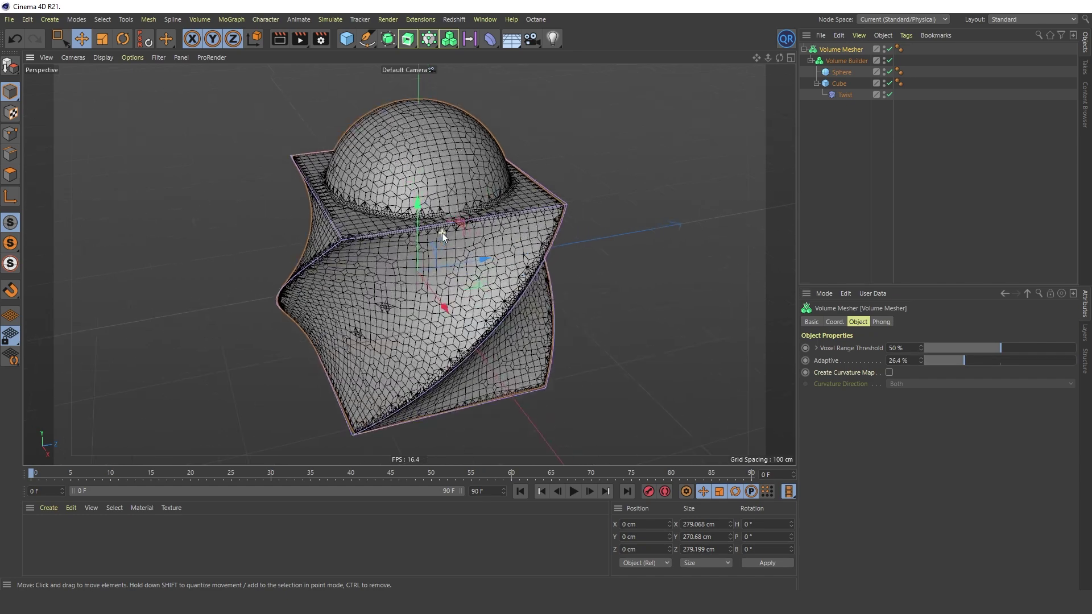
alt+drag(446, 221, 472, 204)
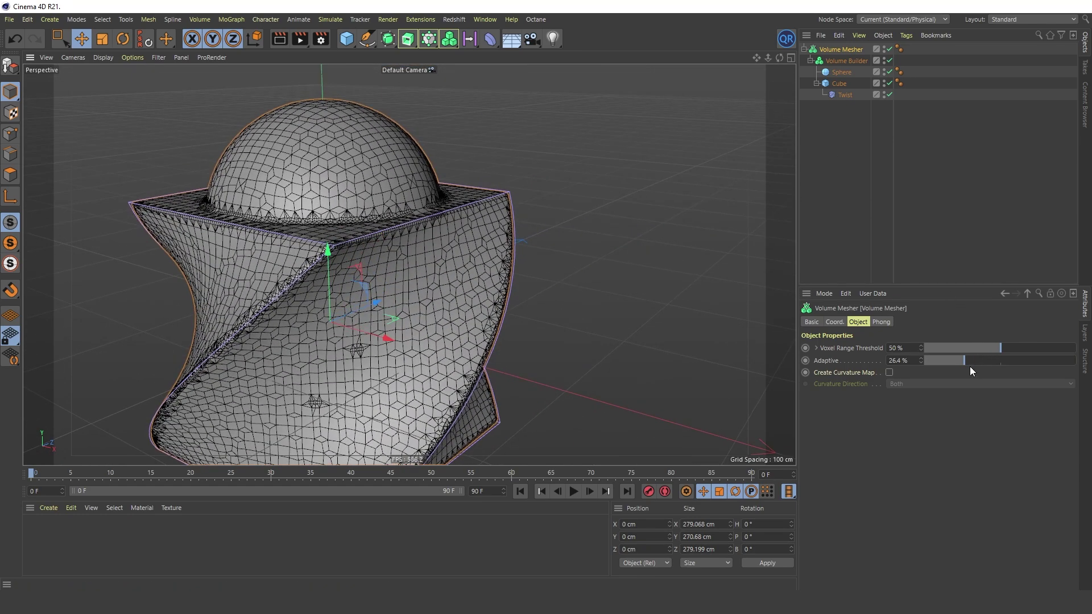
mouse_move(969, 364)
mouse_down()
mouse_move(1076, 362)
mouse_move(984, 362)
mouse_up()
Step: Drop the Volume Mesher's Adaptive to 0% for a dense, uniform mesh and zoom out
scroll(603, 309, up, 3)
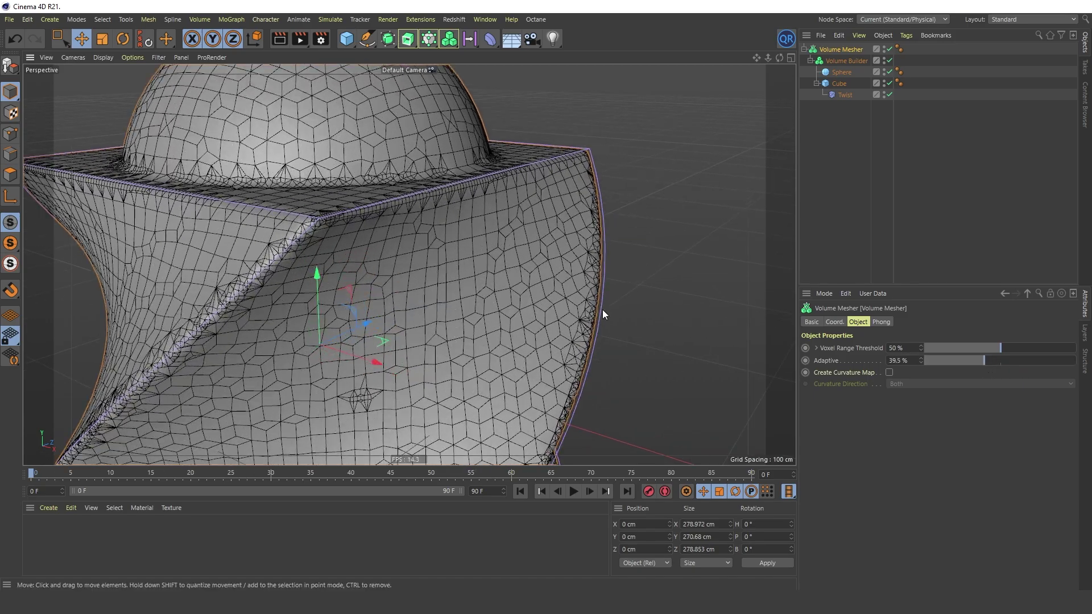
scroll(358, 253, up, 5)
scroll(279, 210, up, 3)
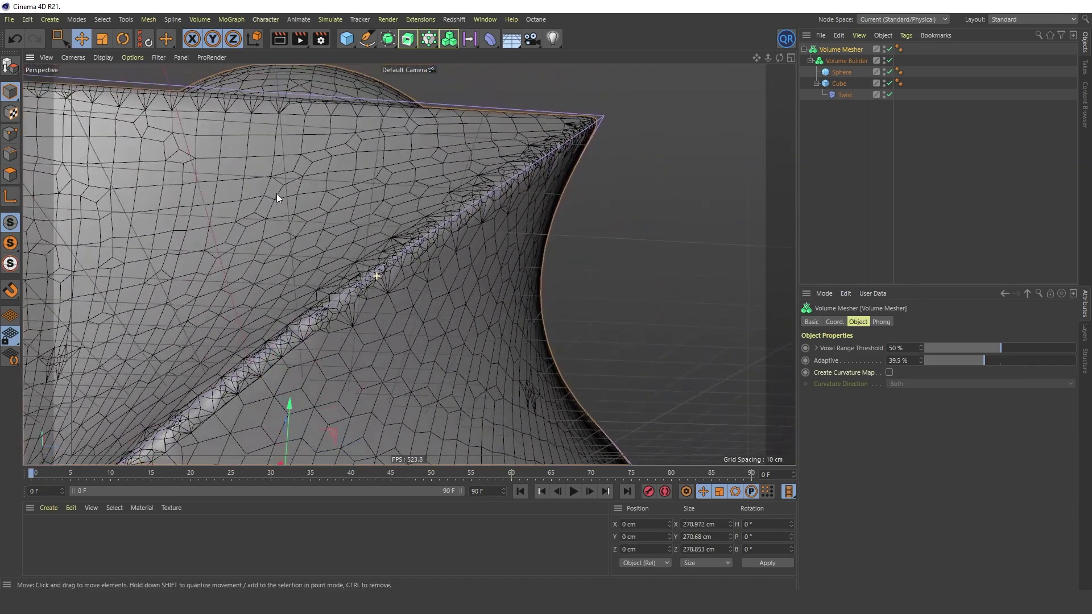
scroll(350, 285, down, 8)
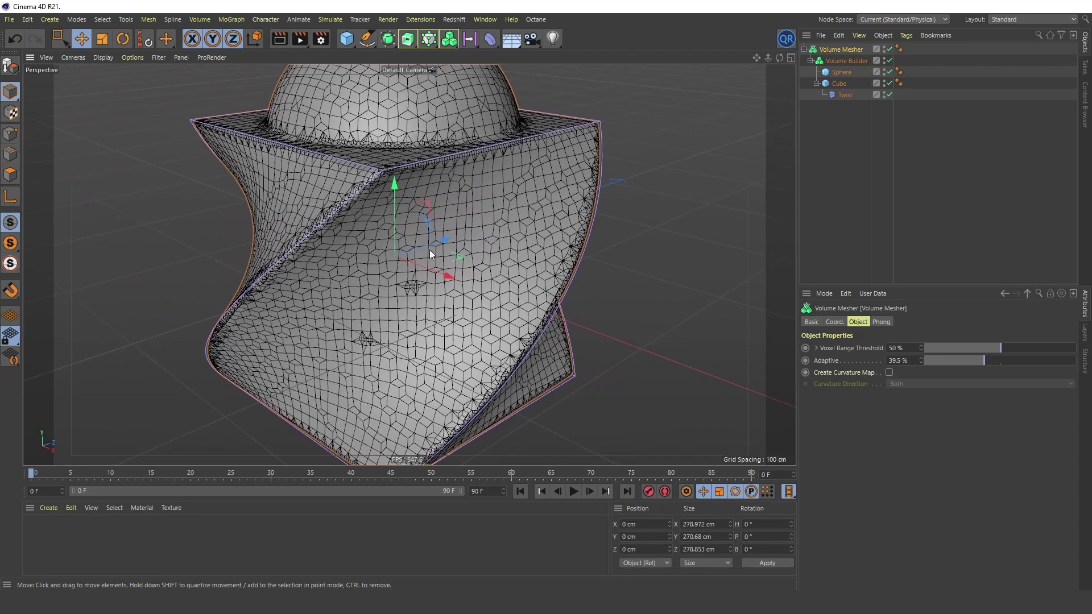
scroll(435, 265, down, 3)
drag(984, 360, 924, 363)
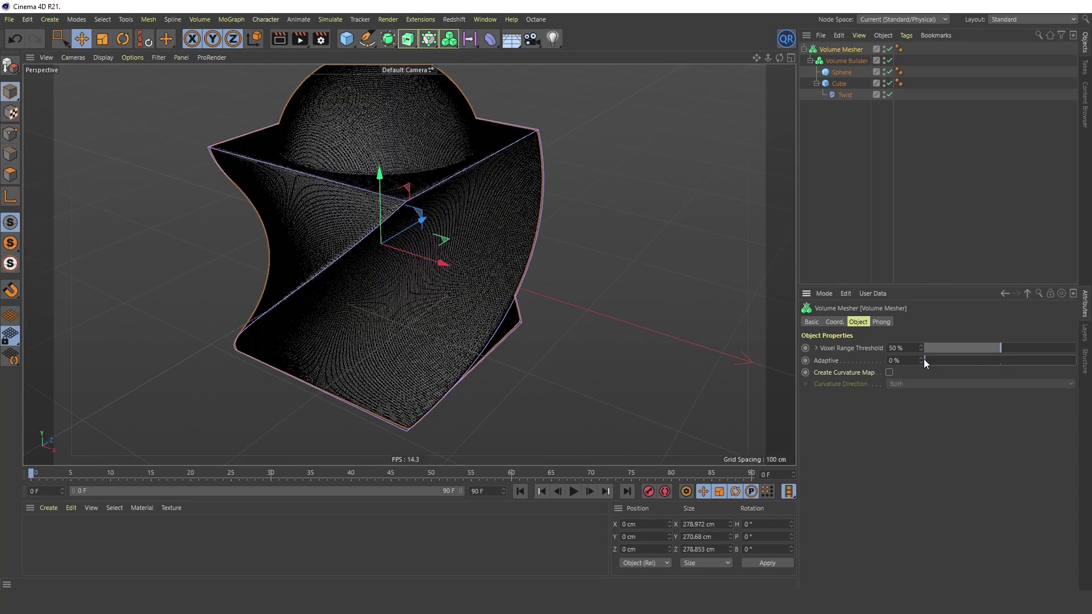
scroll(439, 182, down, 2)
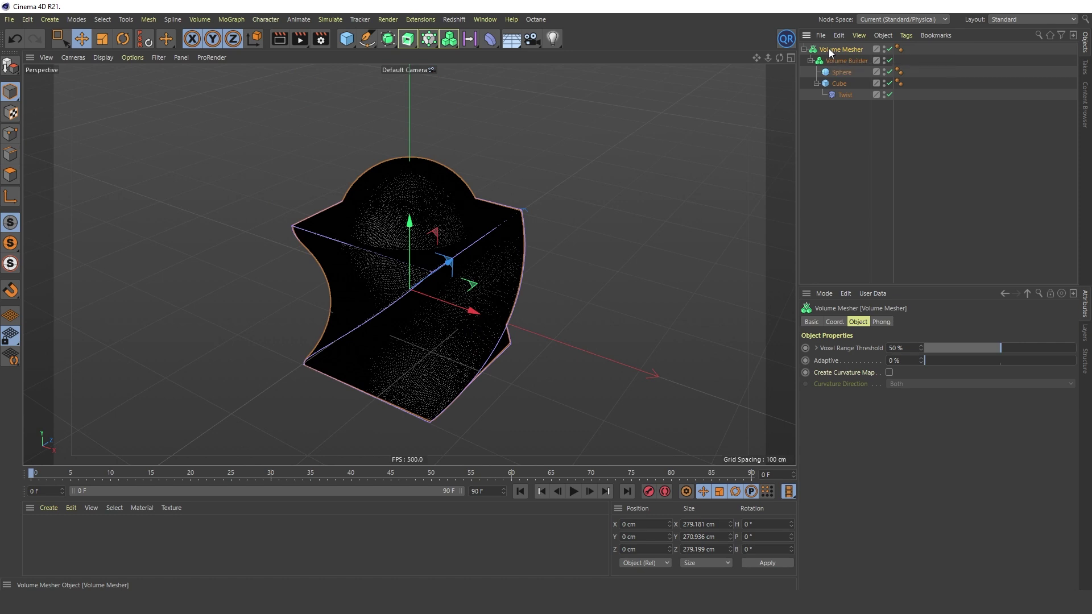
Step: Make the Volume Mesher editable with C, remesh it with Quad Remesher, and inspect the quads
key(c)
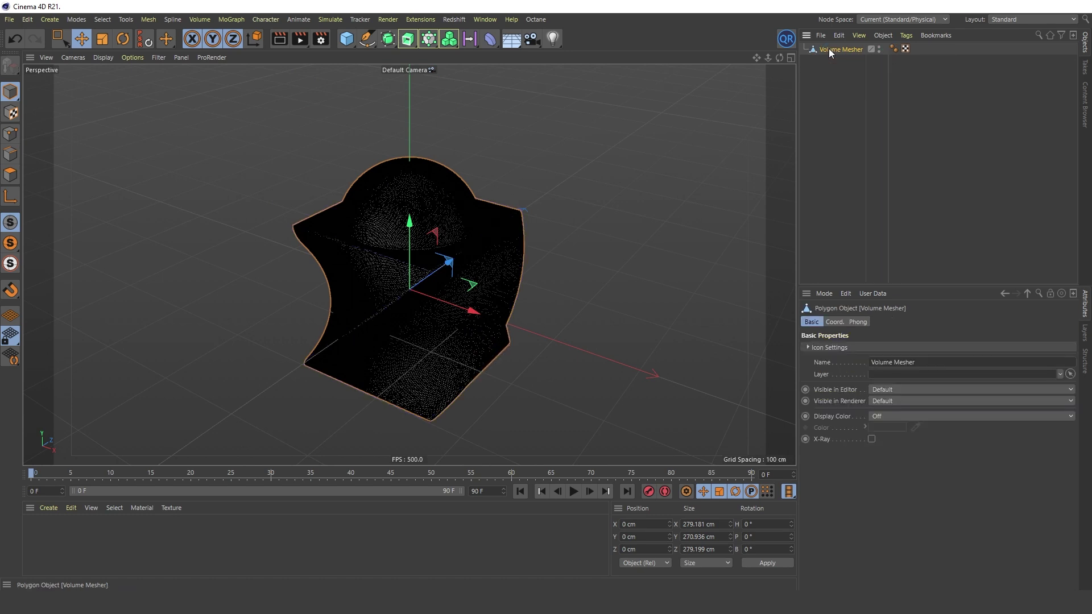
click(787, 39)
click(659, 309)
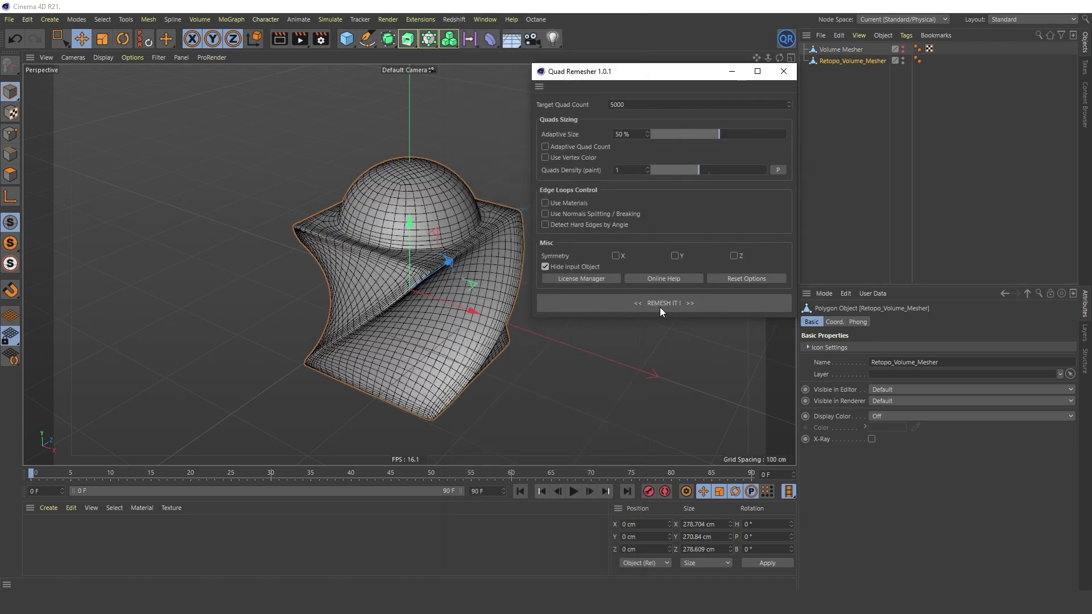
click(824, 150)
alt+drag(421, 257, 211, 217)
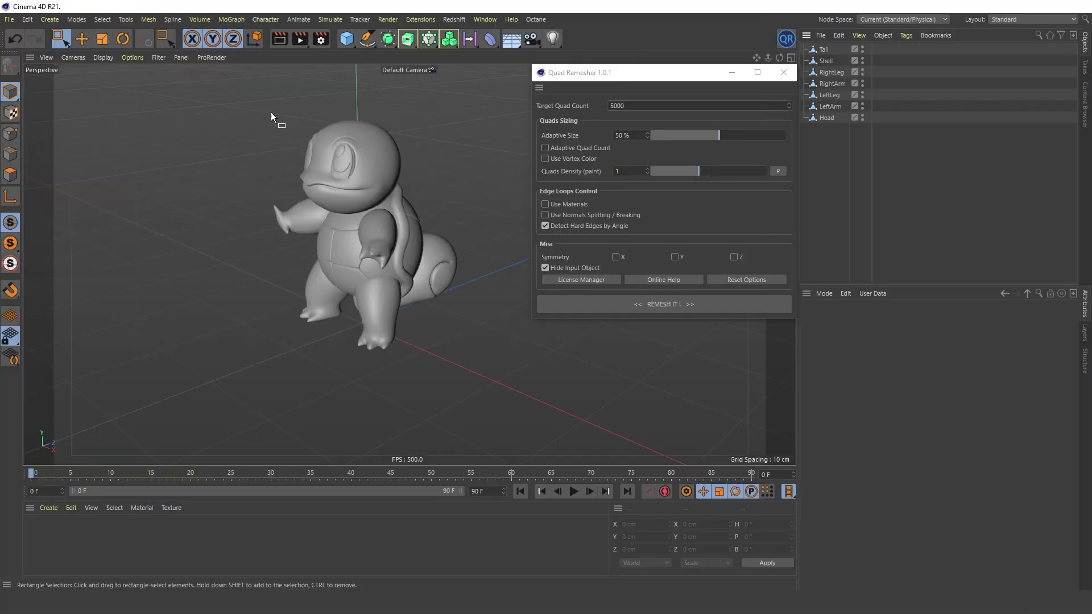
Step: Switch the viewport to Gouraud Shading (Lines) and inspect the character's triangle mesh
click(103, 58)
click(126, 86)
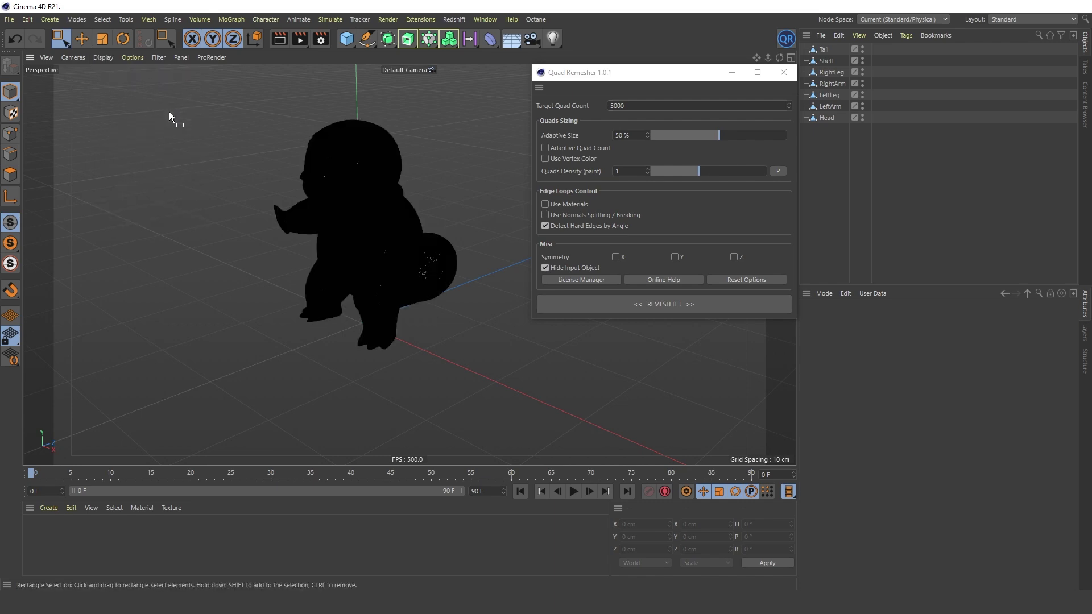
alt+drag(341, 182, 327, 159)
scroll(376, 172, up, 5)
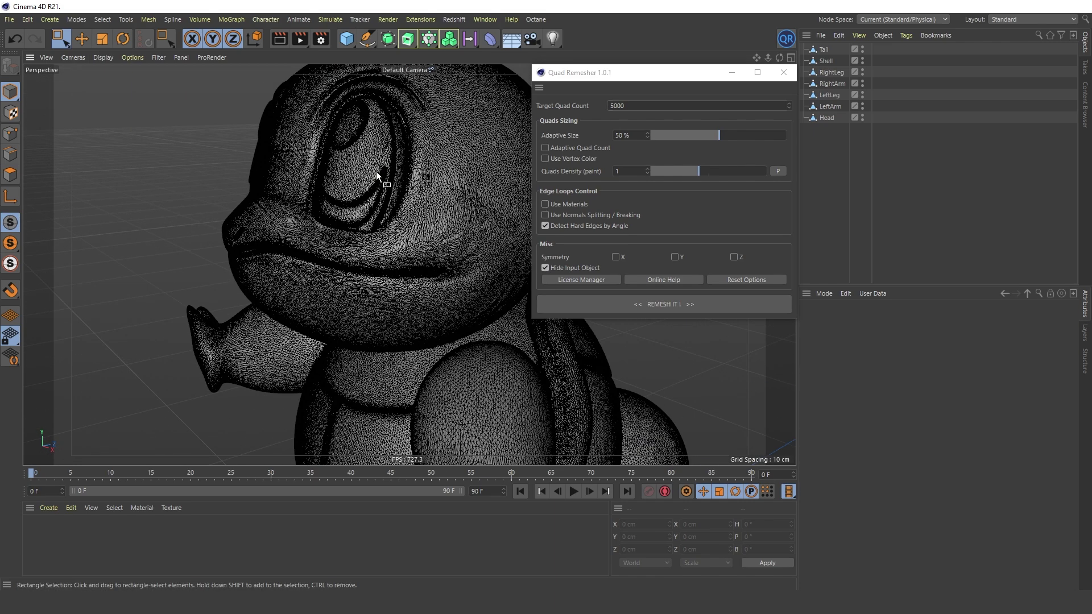
scroll(377, 172, up, 6)
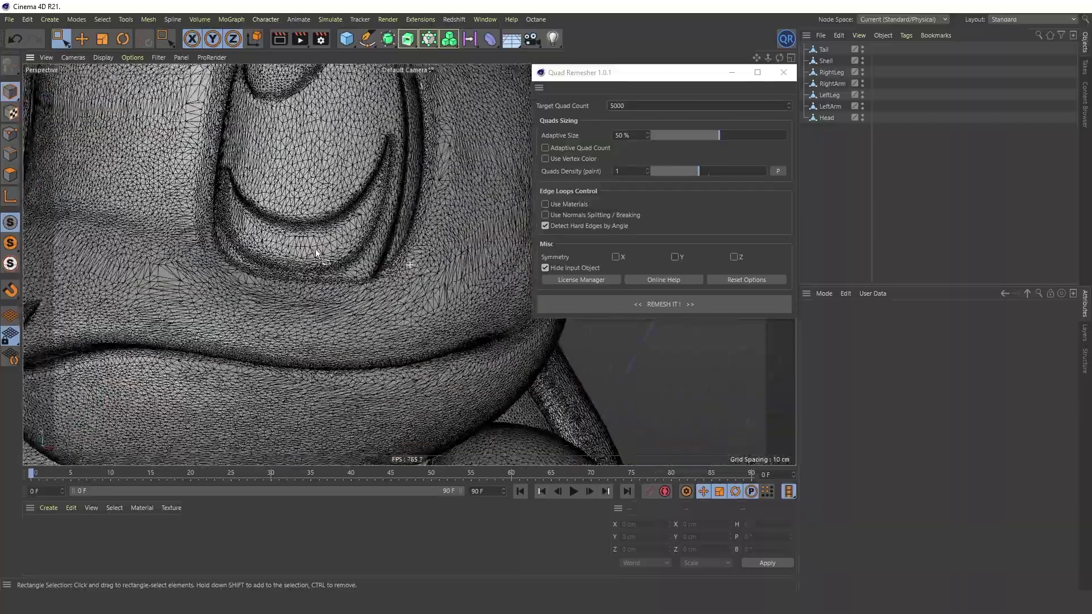
scroll(330, 233, down, 6)
alt+drag(351, 216, 493, 296)
scroll(390, 219, down, 5)
scroll(388, 294, up, 4)
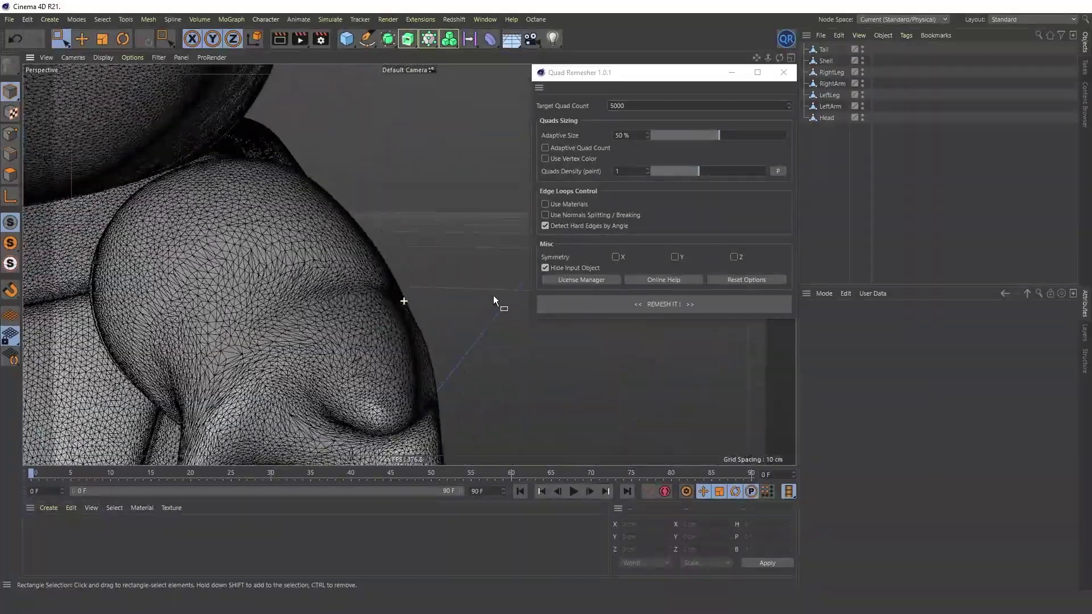
scroll(494, 295, down, 6)
Step: Hide every body part except Head and remesh the Head into quads
drag(871, 108, 865, 43)
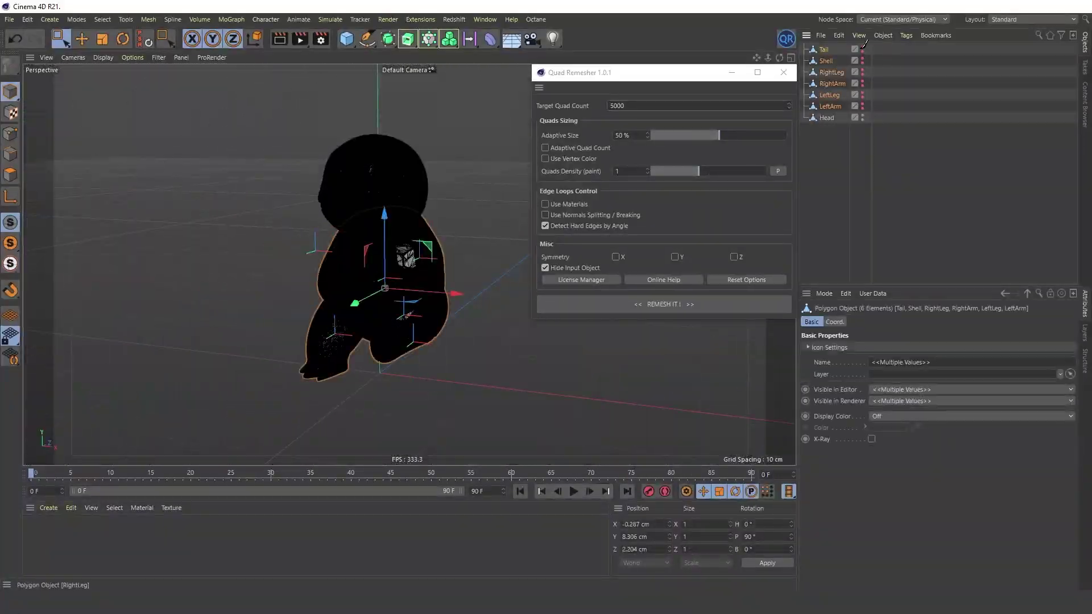
click(851, 143)
click(826, 118)
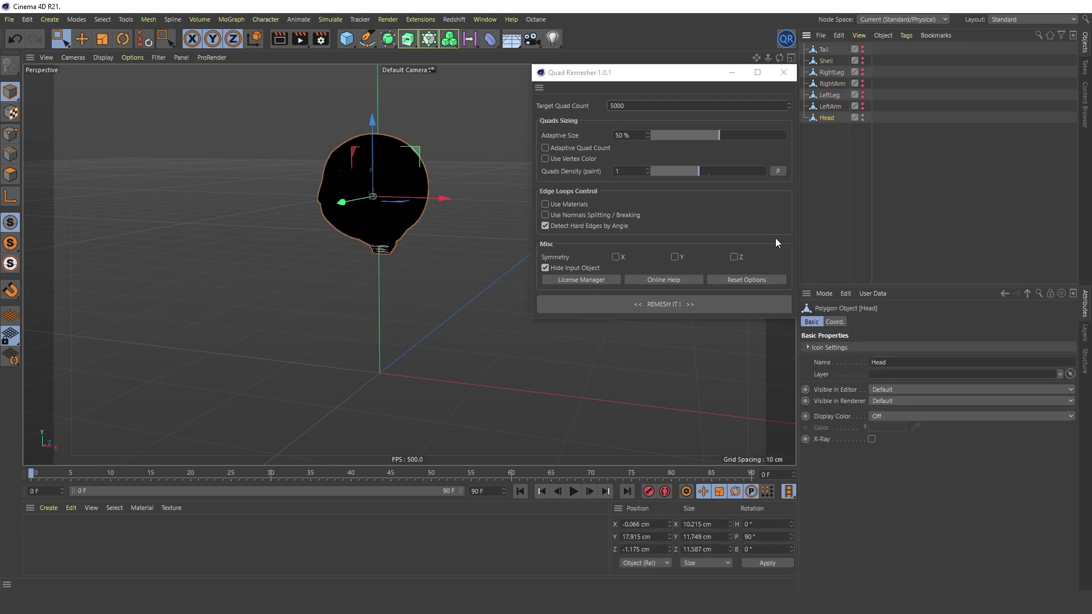
click(674, 306)
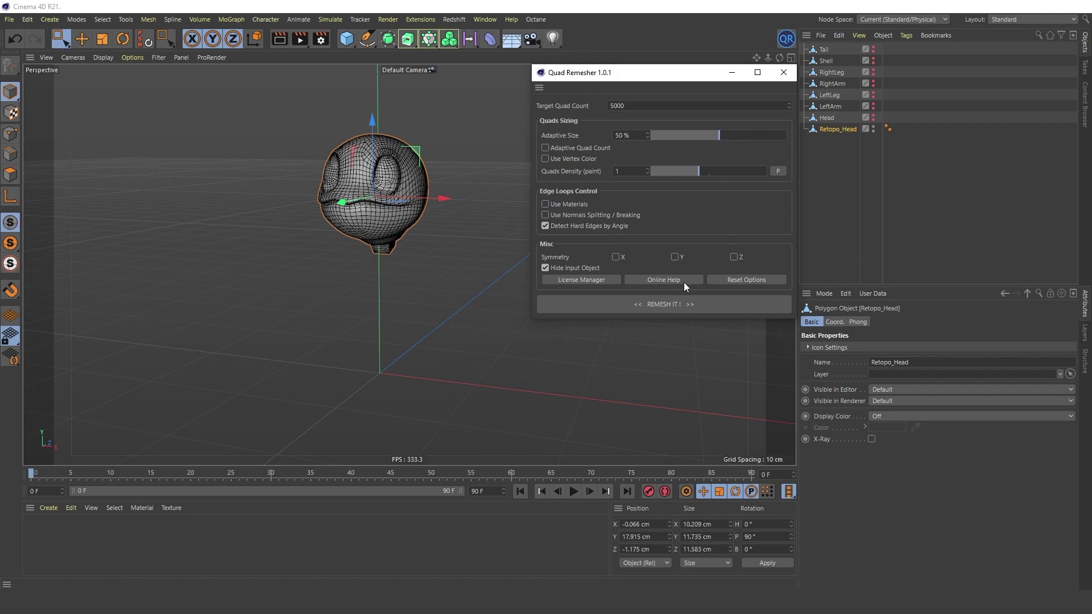
Step: Deselect and view the new Retopo_Head quad mesh from the front
click(827, 175)
alt+right_drag(282, 171, 501, 176)
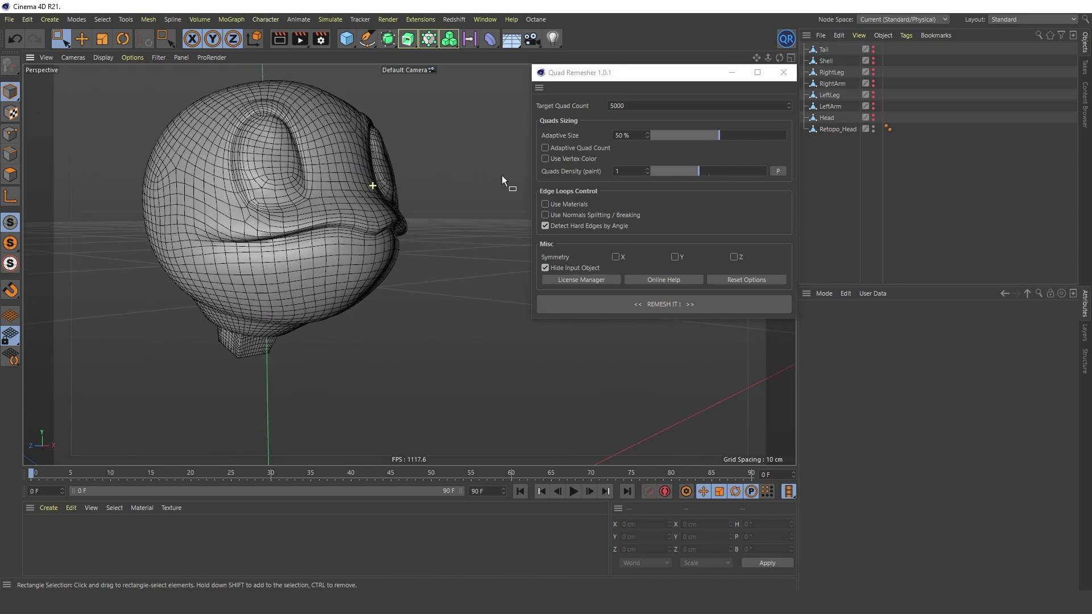
alt+drag(502, 175, 344, 271)
click(831, 107)
click(873, 107)
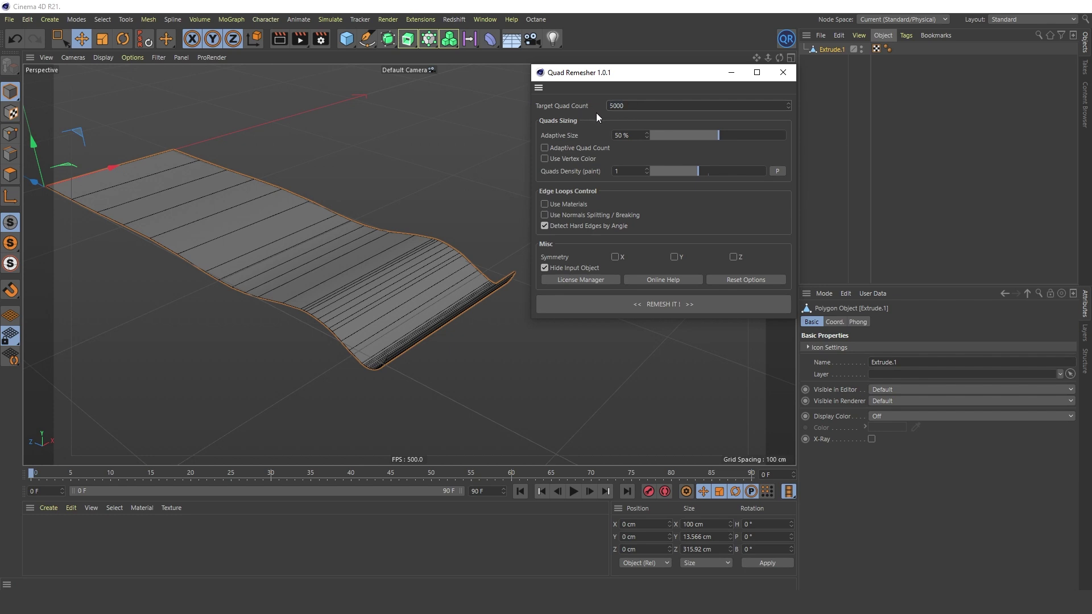
Step: Undo the dense 5000-quad strip remesh and remesh again with Target Quad Count 25
click(684, 307)
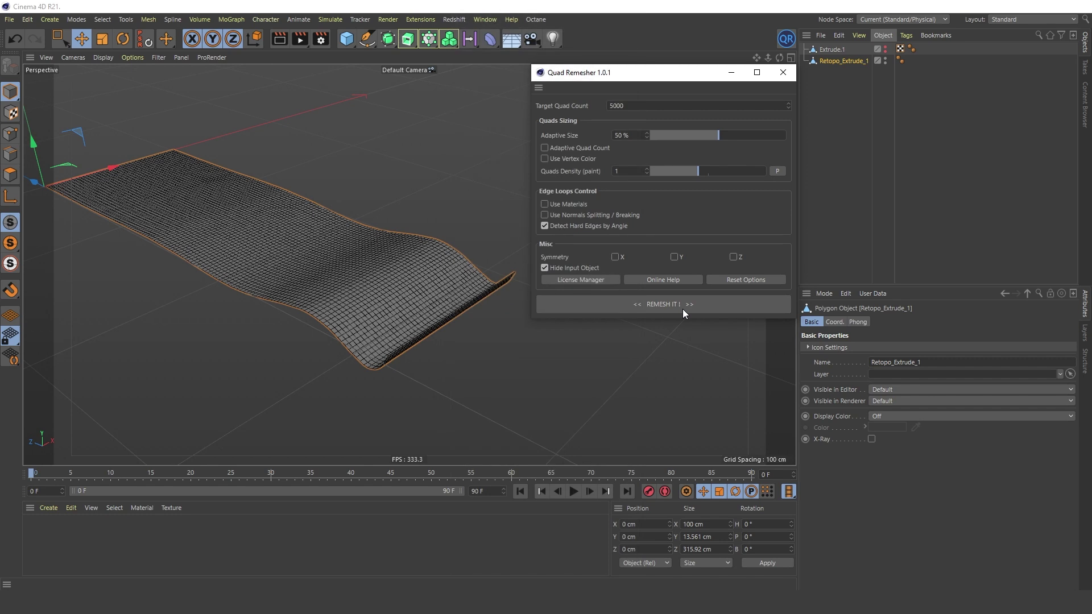
key(ctrl+z)
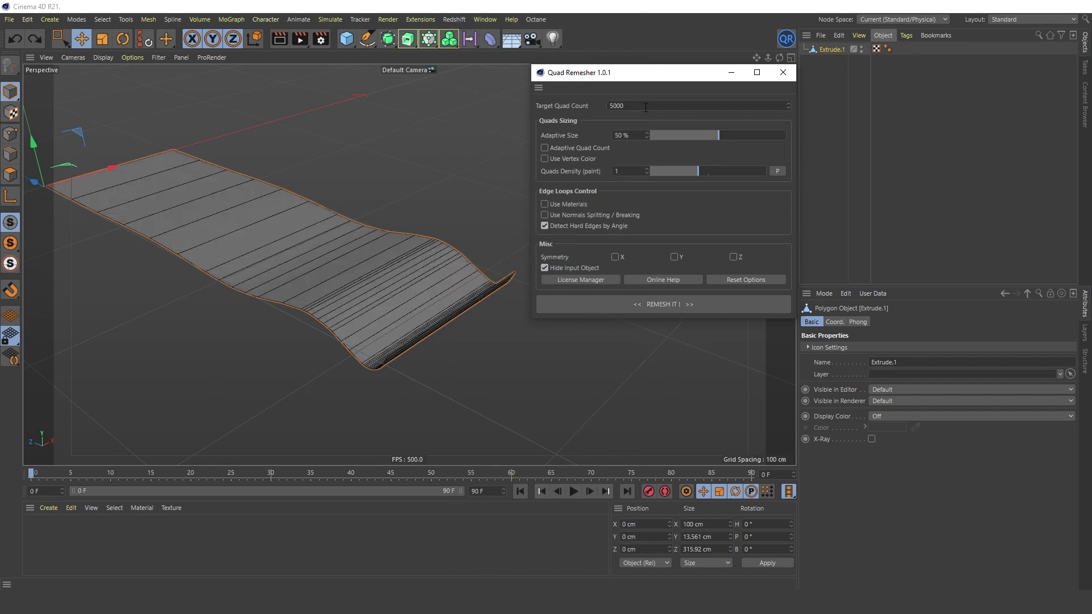
click(581, 103)
text(25)
click(665, 305)
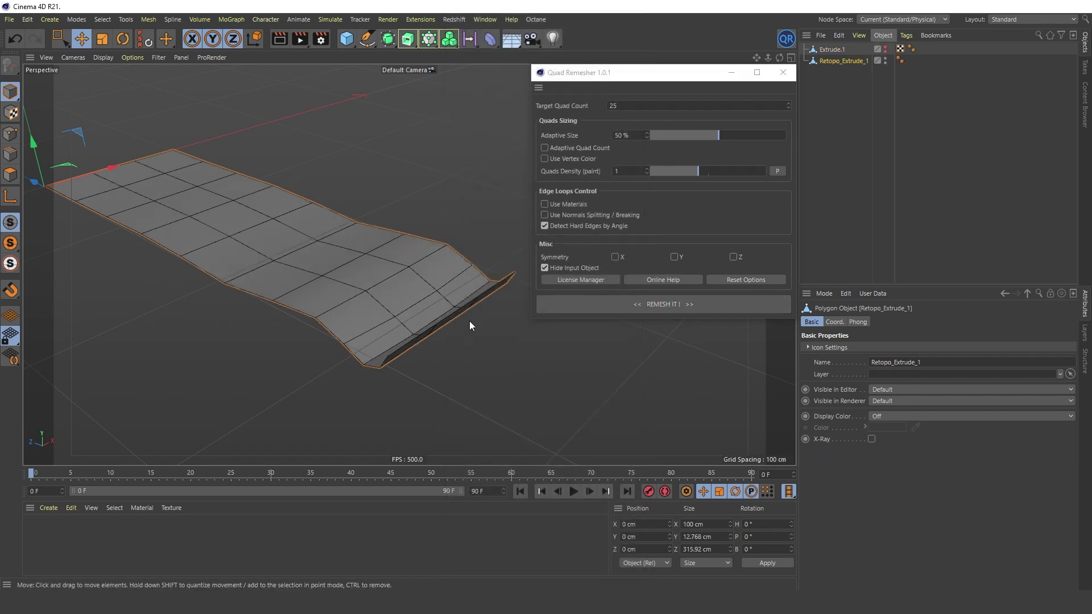
Step: Remesh the strip with Adaptive Size at 0%, then undo it
click(610, 134)
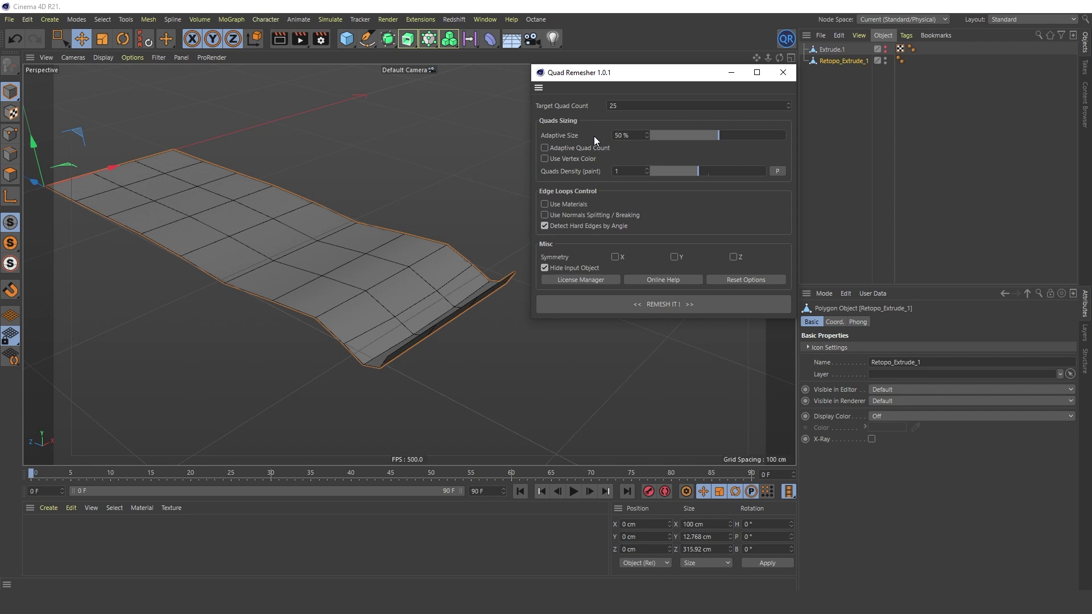
click(688, 136)
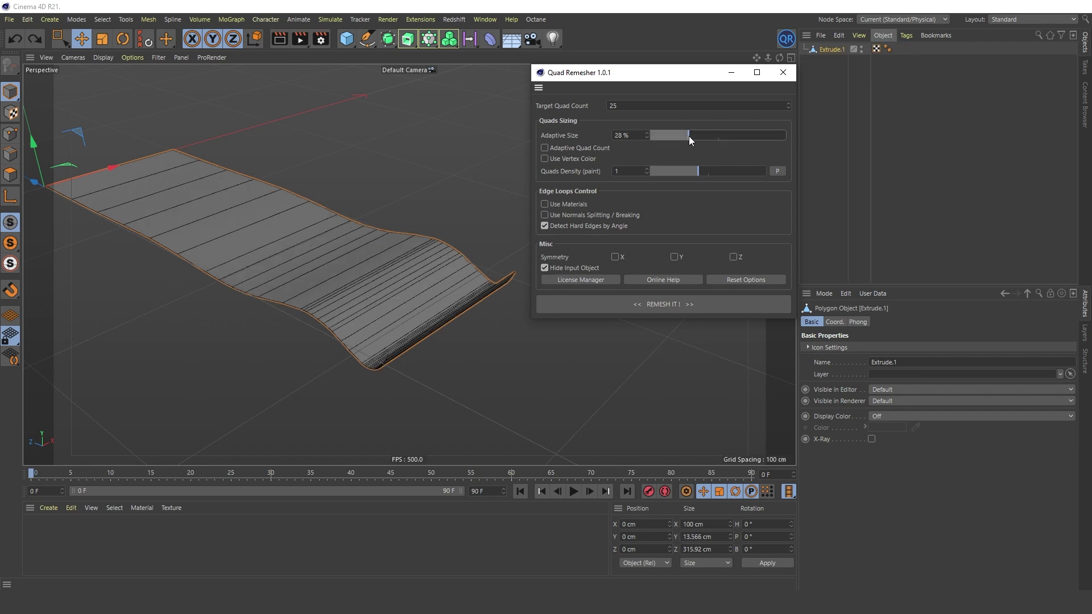
click(666, 305)
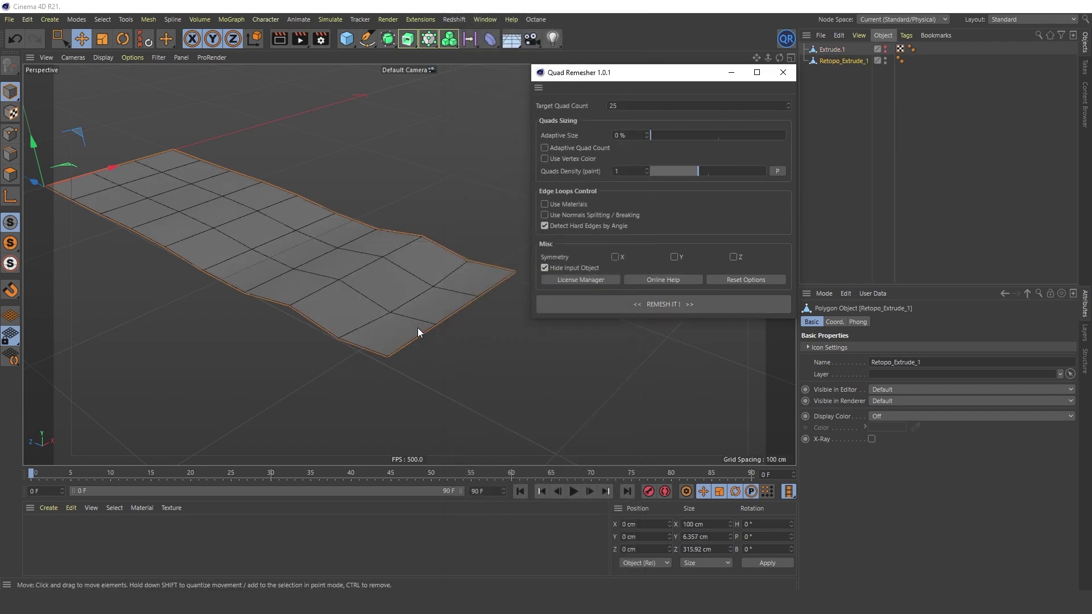
key(ctrl+z)
Step: Test Adaptive Size 100% and undo, then remesh with Adaptive Quad Count enabled
drag(691, 136, 786, 136)
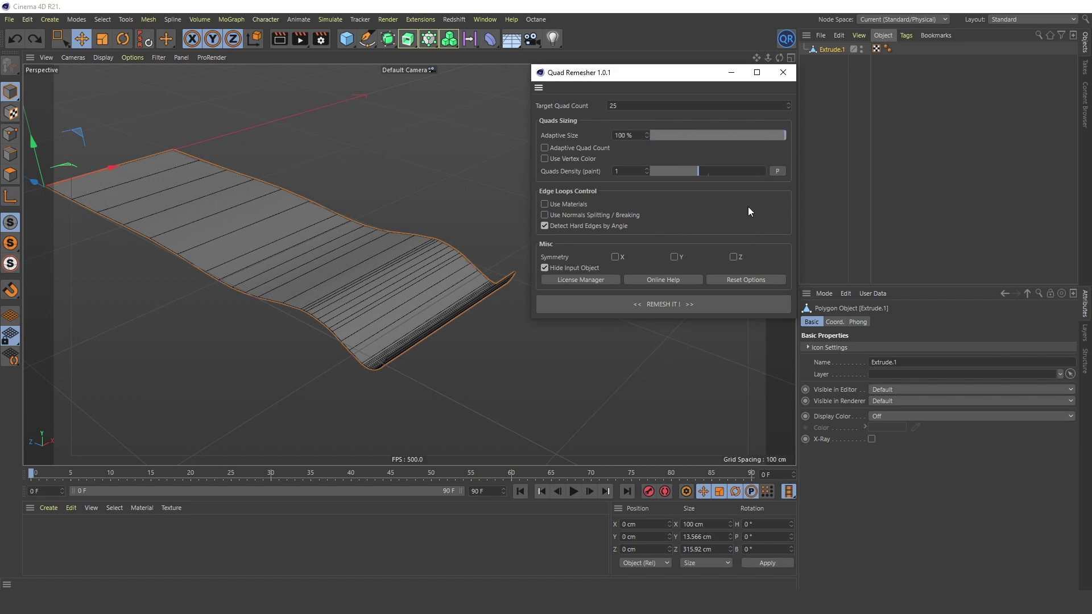
click(663, 306)
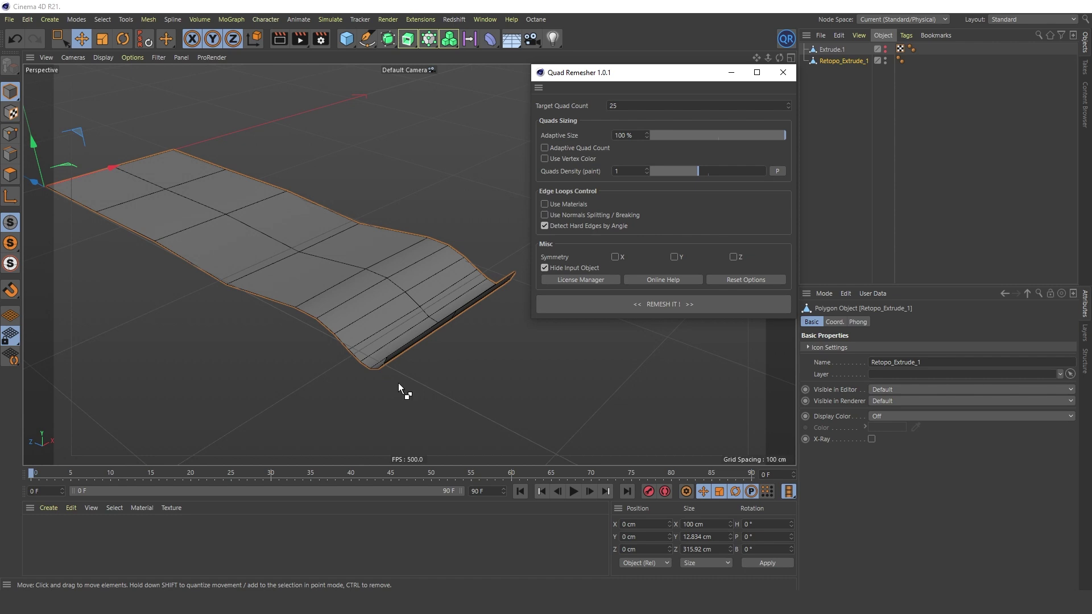
key(ctrl+z)
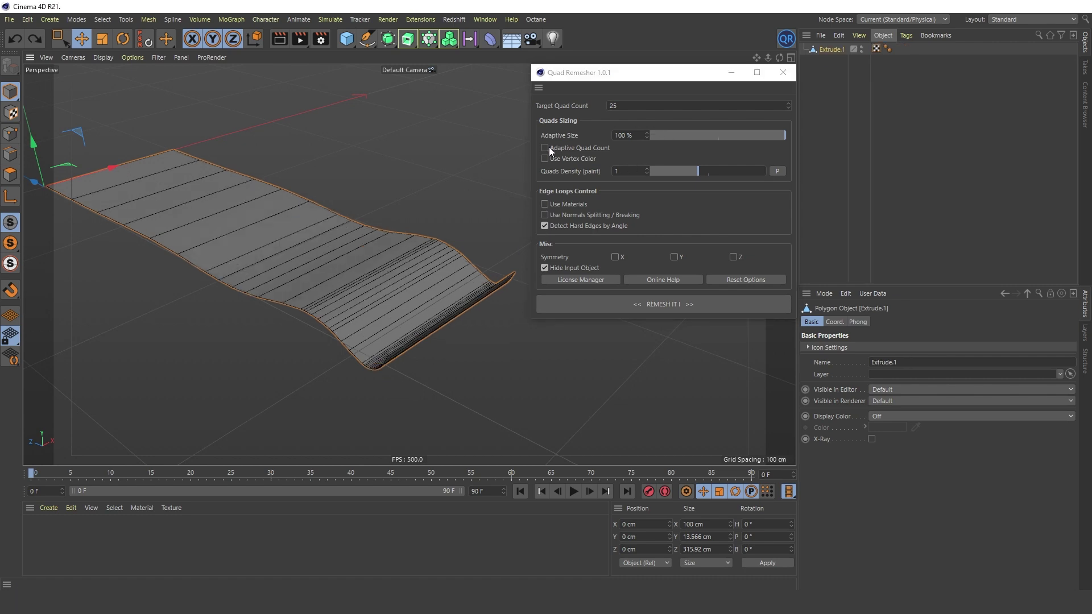
click(545, 148)
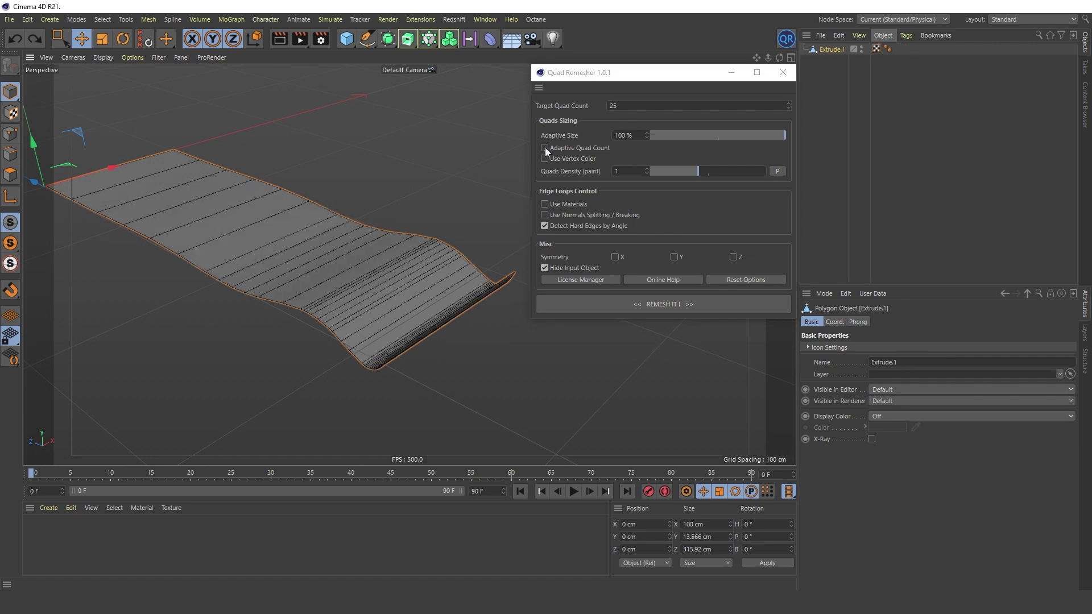
click(678, 305)
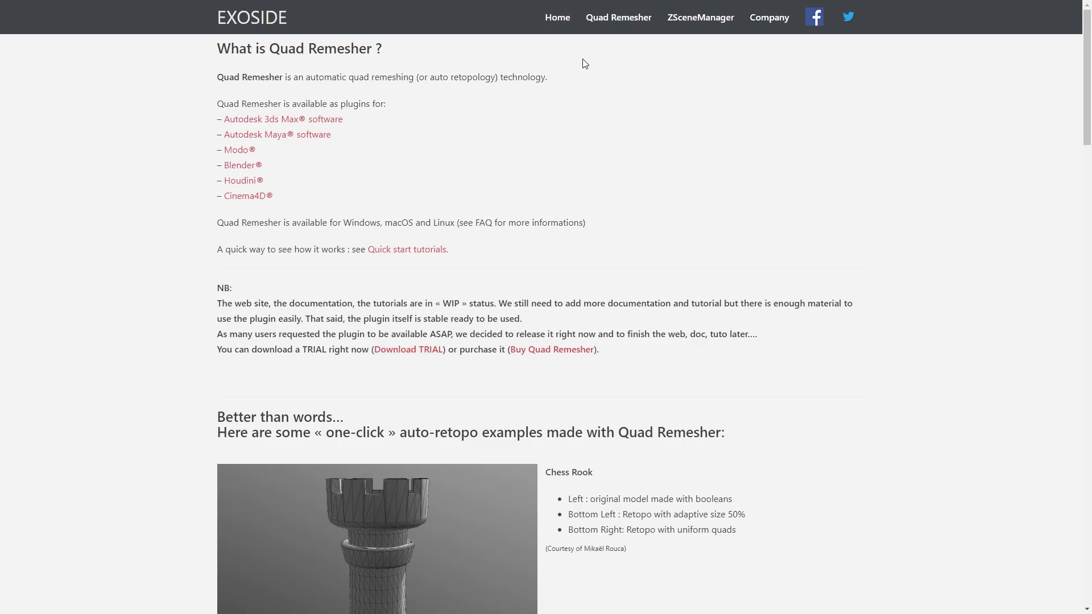
Step: Visit the Quad Remesher Documentation–FAQ page, then the Quad Remesher Download page
mouse_move(619, 33)
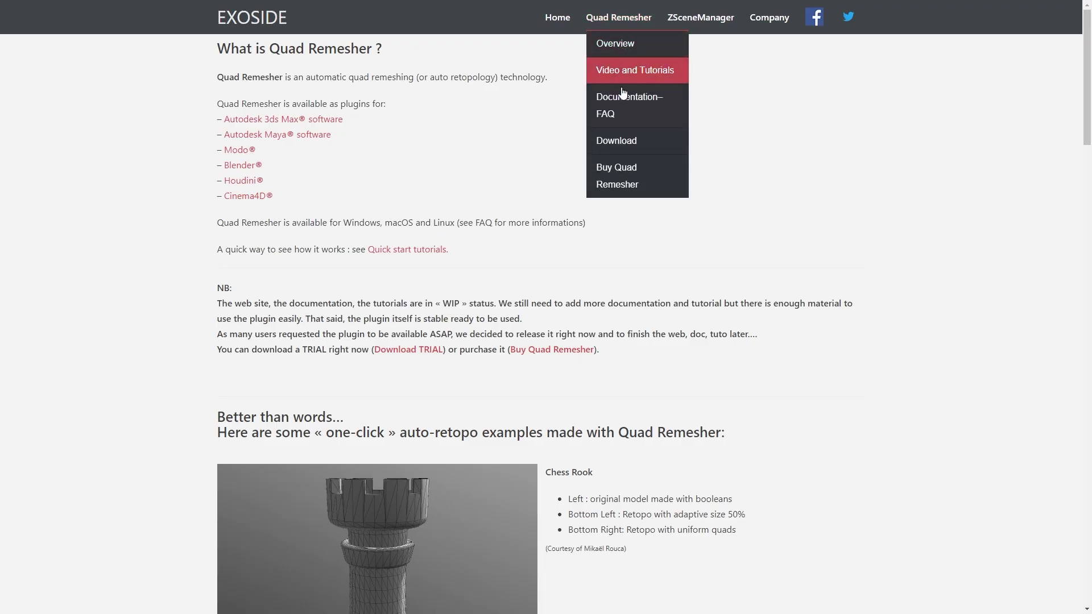
click(622, 108)
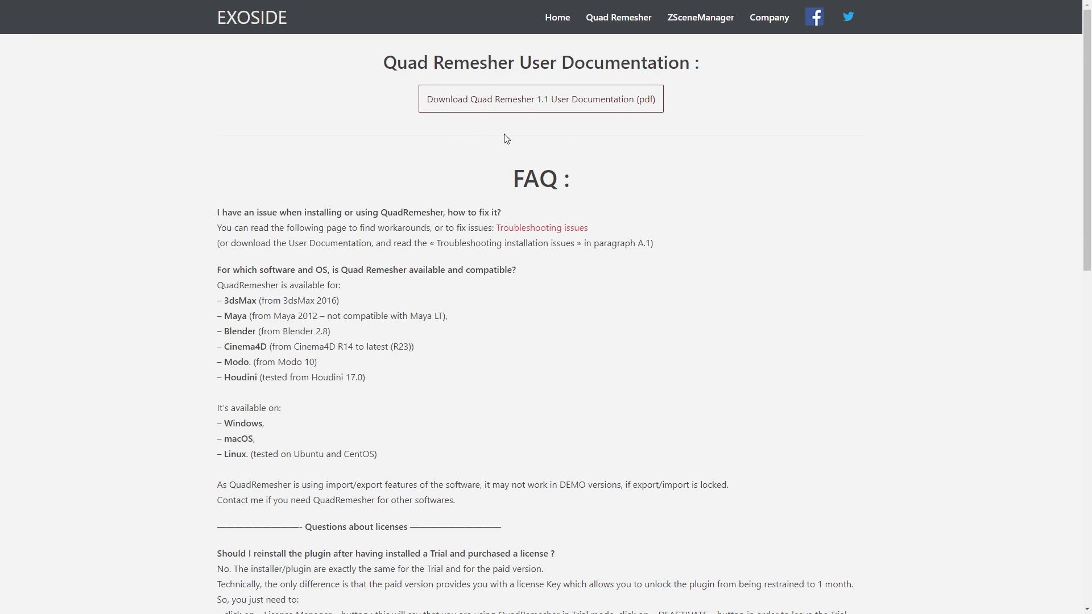
mouse_move(619, 20)
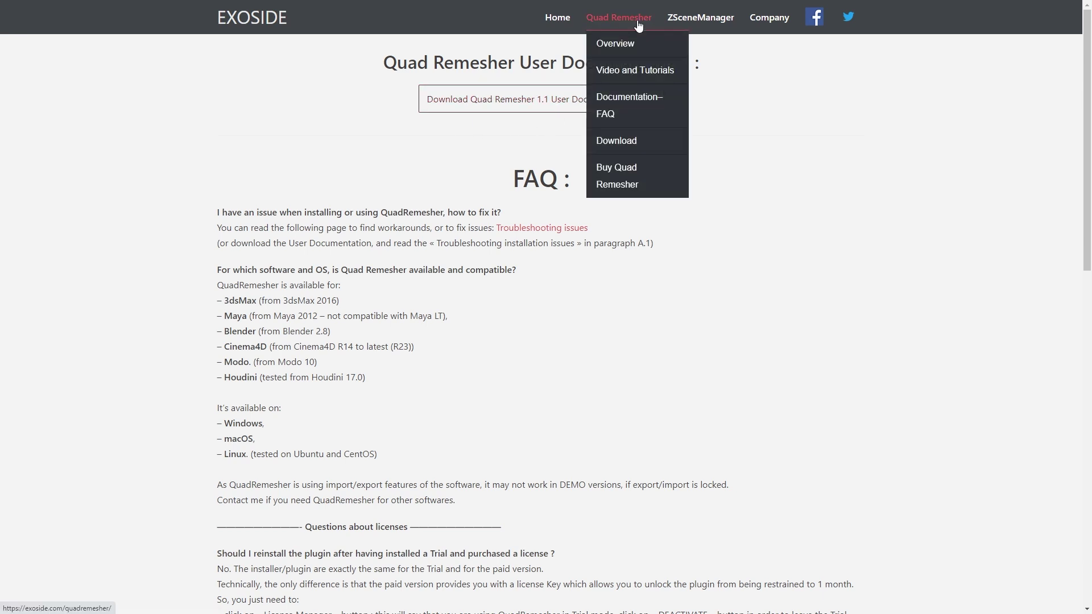
click(643, 142)
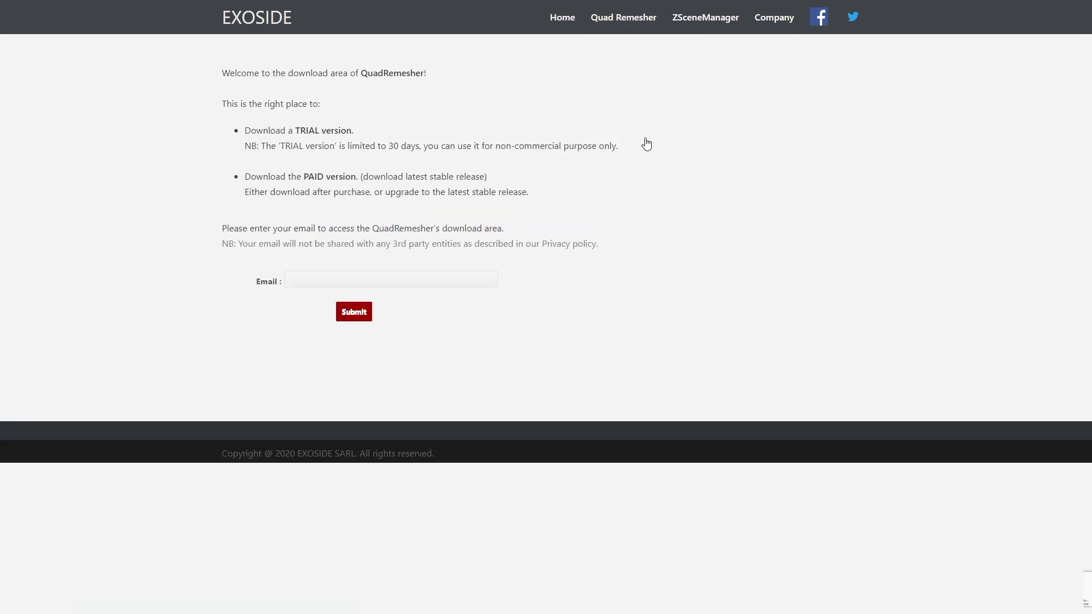